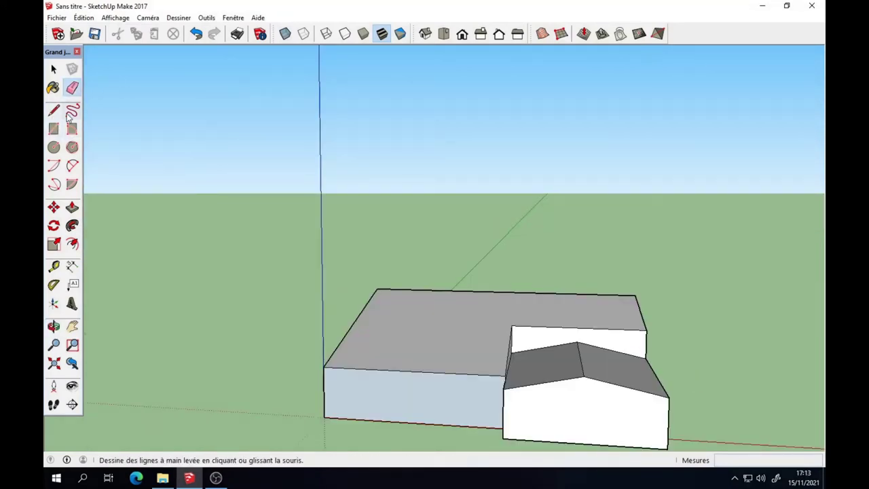
Orbit and zoom to a low, near face-on view of the garage gable wall
click(53, 111)
middle_drag(683, 326, 659, 255)
scroll(550, 390, up, 2)
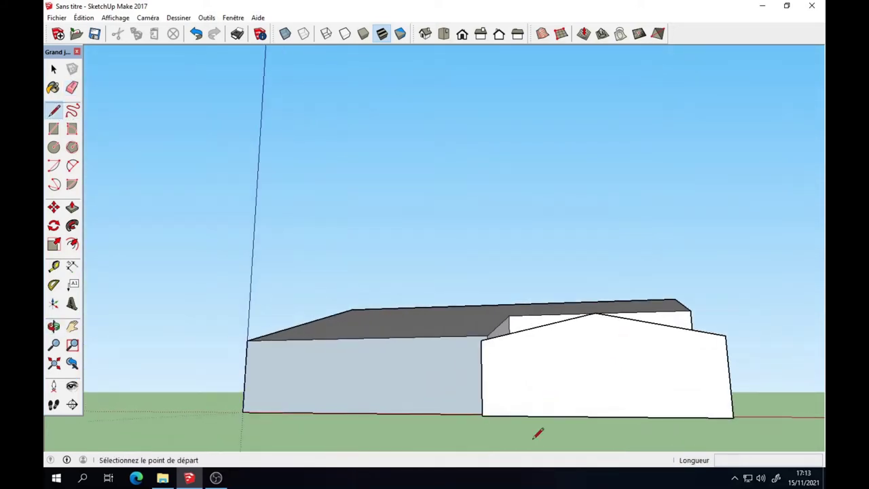
click(483, 415)
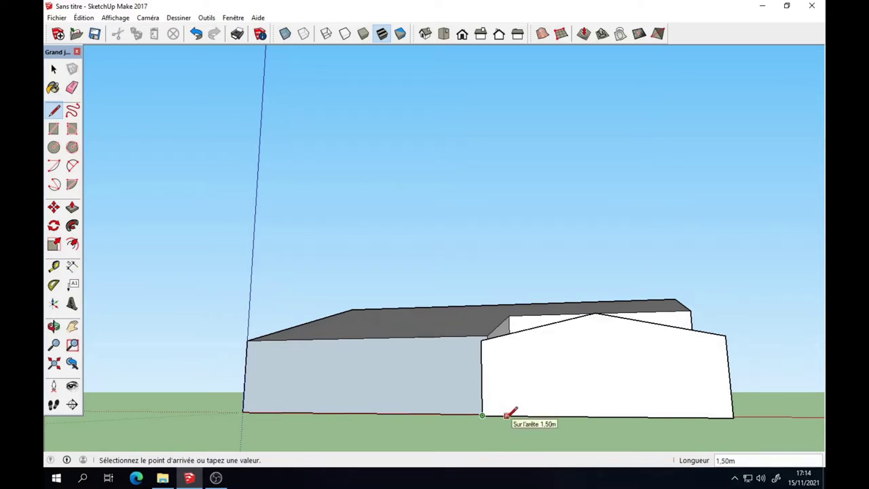
text(2)
key(Return)
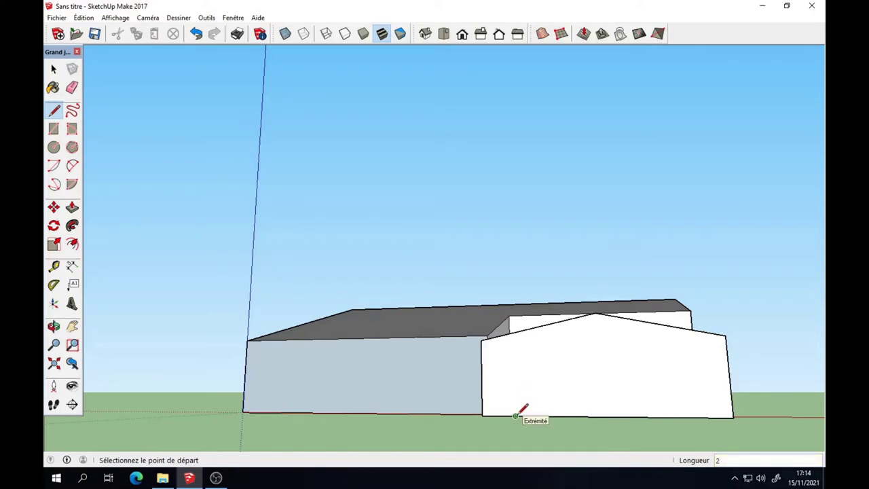
click(54, 129)
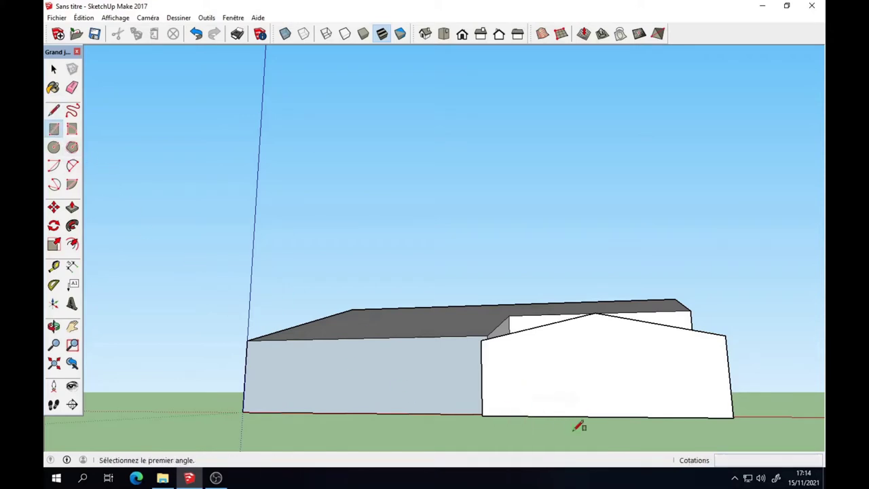
Draw a 10 m × 3,5 m door rectangle from the gable wall's bottom edge
click(515, 416)
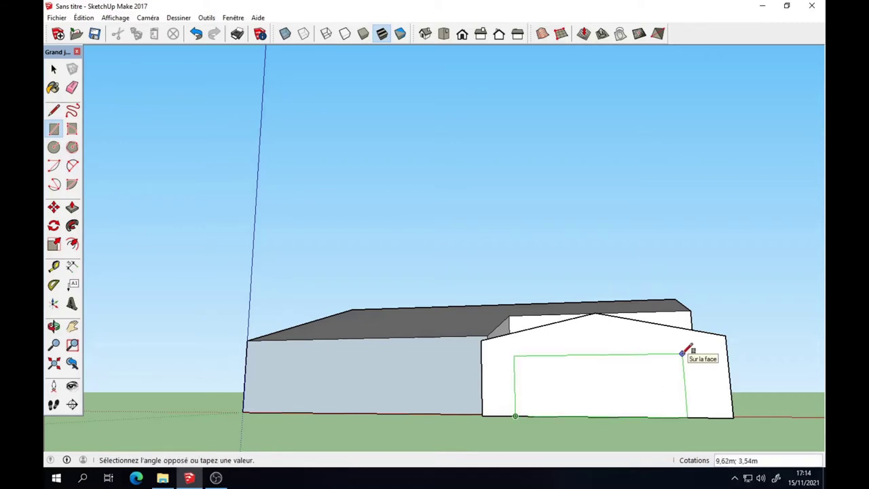
text(10;3,5)
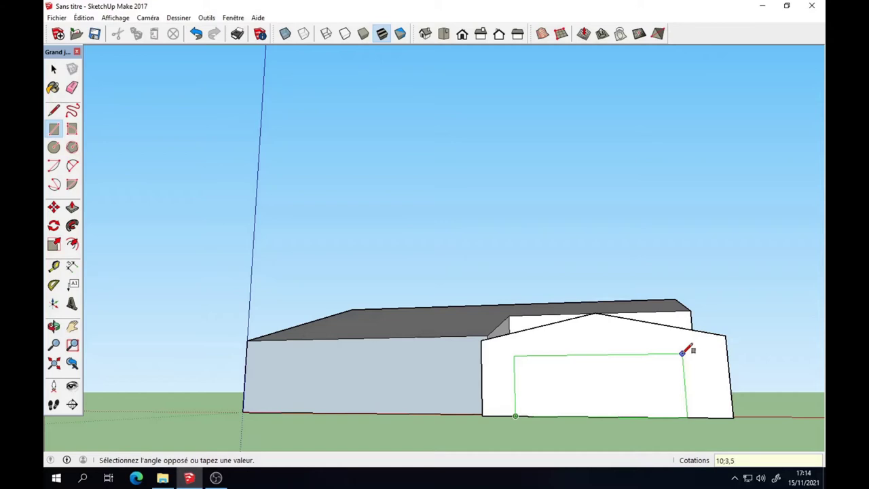
key(Return)
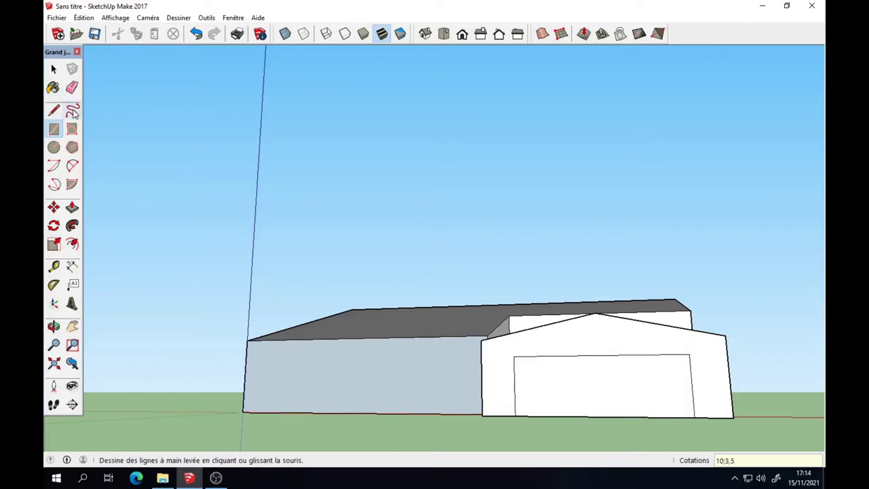
Push the door face 0,20 m into the wall, then reframe the view on the front
click(72, 209)
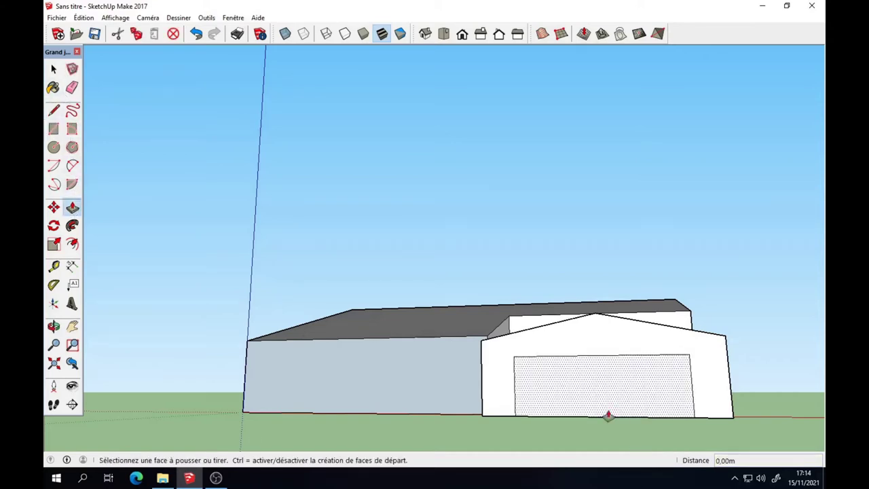
mouse_move(543, 457)
middle_down()
mouse_move(525, 453)
mouse_move(539, 442)
middle_up()
click(544, 430)
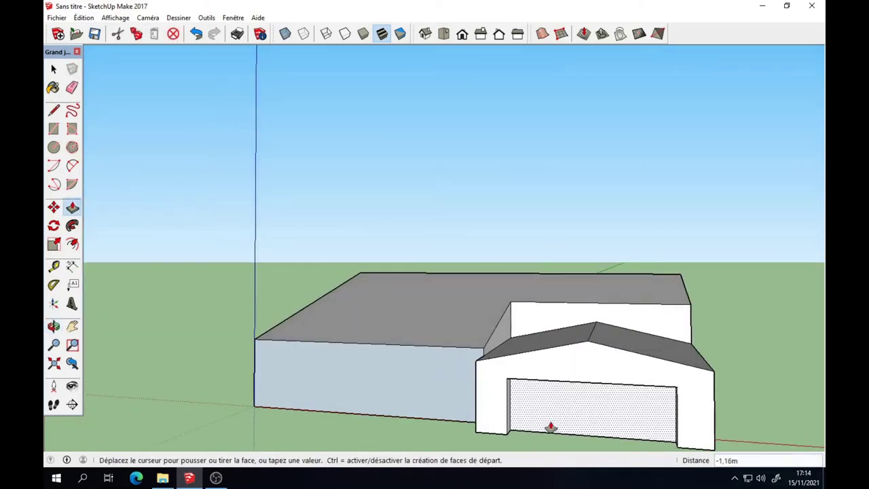
text(0,2)
key(Return)
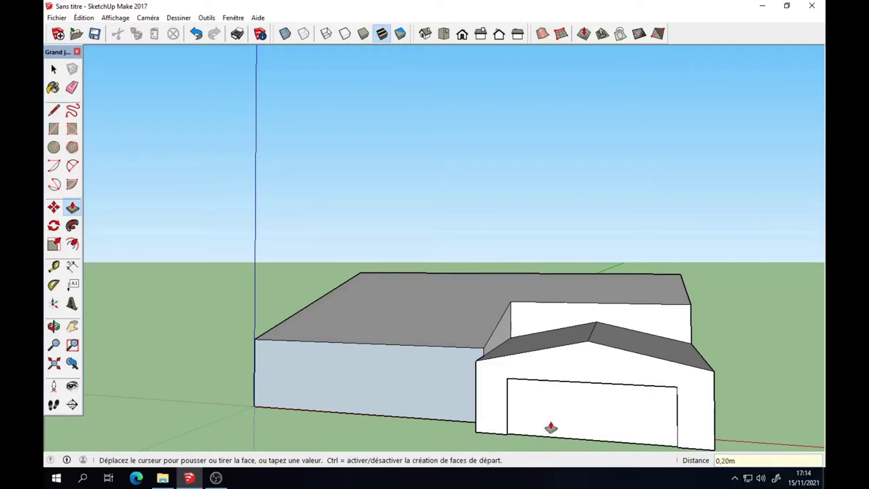
key(w)
mouse_move(539, 435)
mouse_down()
mouse_move(681, 384)
mouse_move(613, 434)
mouse_up()
key(p)
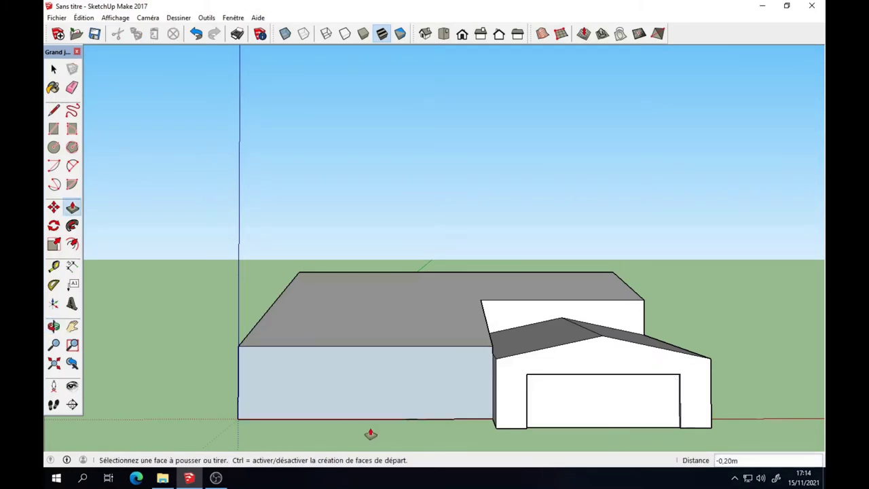
shift+middle_drag(384, 427, 411, 372)
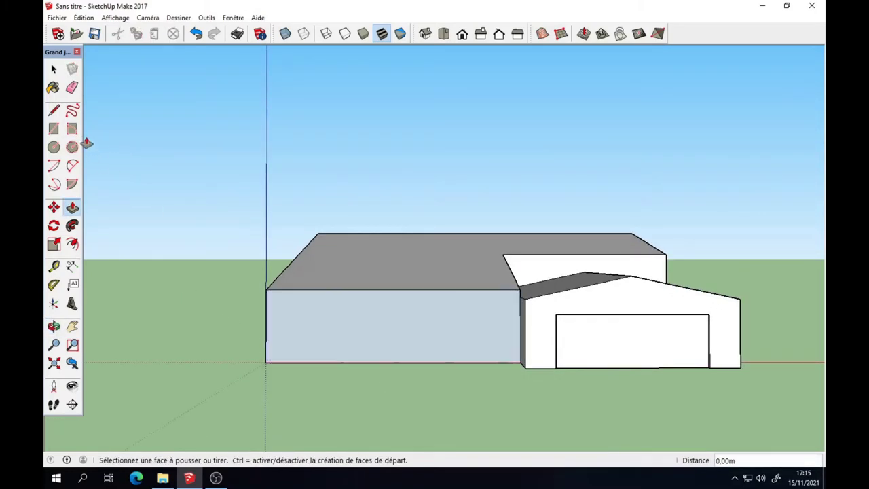
Face the door head-on and draw the bottom 10 m × 0,5 m strip at its bottom-left corner
click(53, 112)
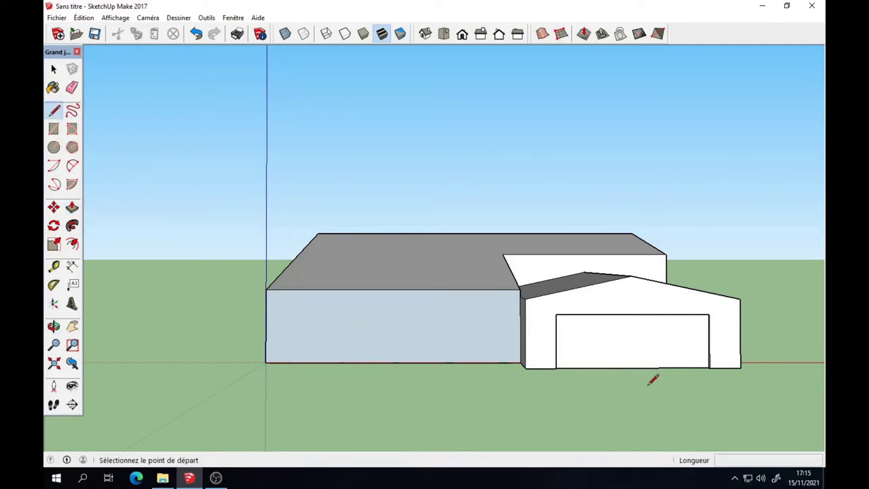
scroll(653, 380, up, 2)
scroll(642, 387, up, 2)
mouse_move(627, 398)
middle_down()
mouse_move(460, 382)
mouse_move(424, 390)
middle_up()
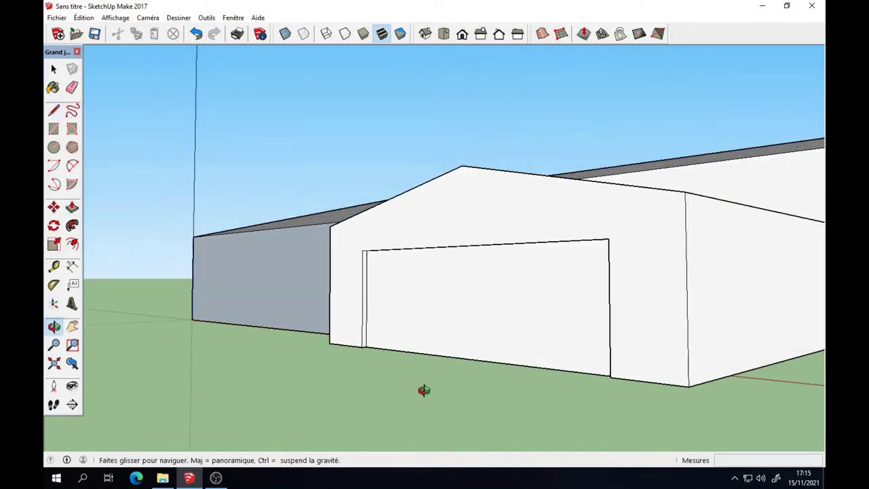
click(53, 128)
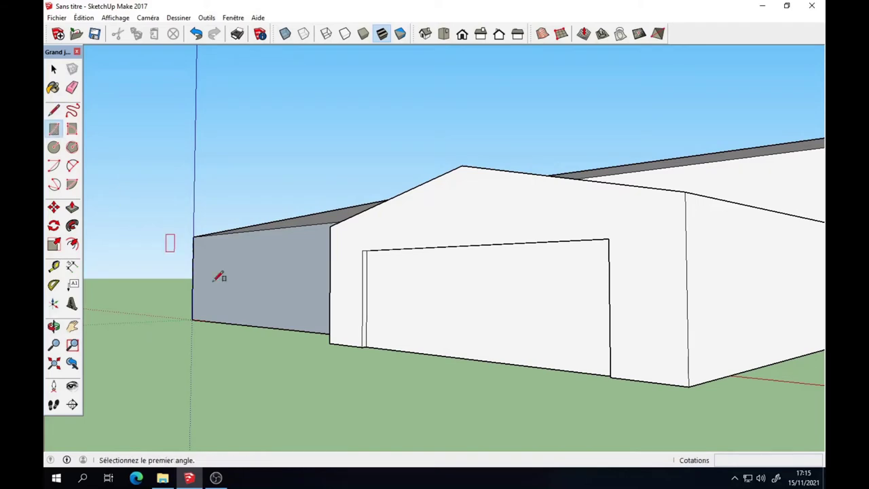
scroll(415, 309, up, 2)
click(351, 358)
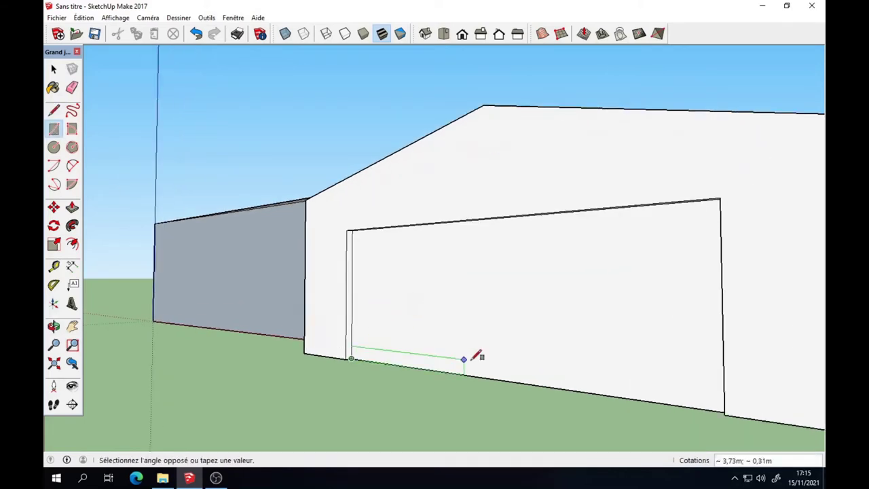
middle_drag(475, 357, 760, 351)
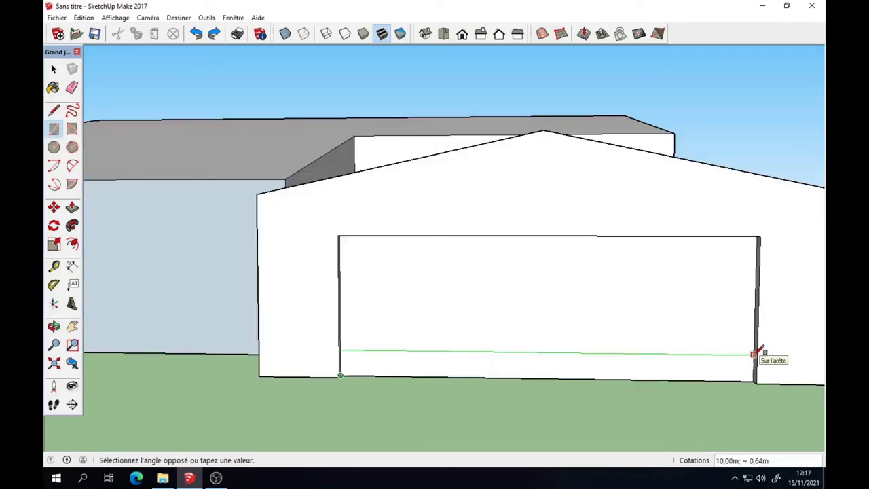
text(10;0,5)
key(Return)
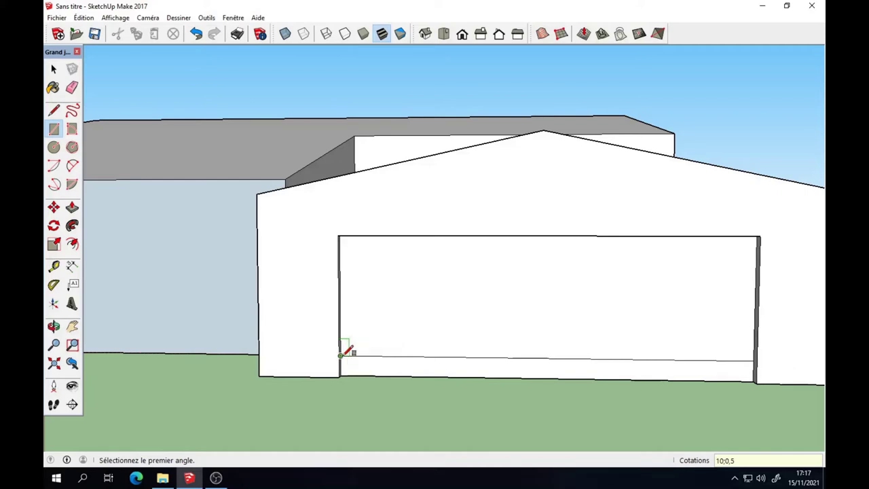
Stack the second and third 10 m × 0,5 m strips above the first
click(340, 354)
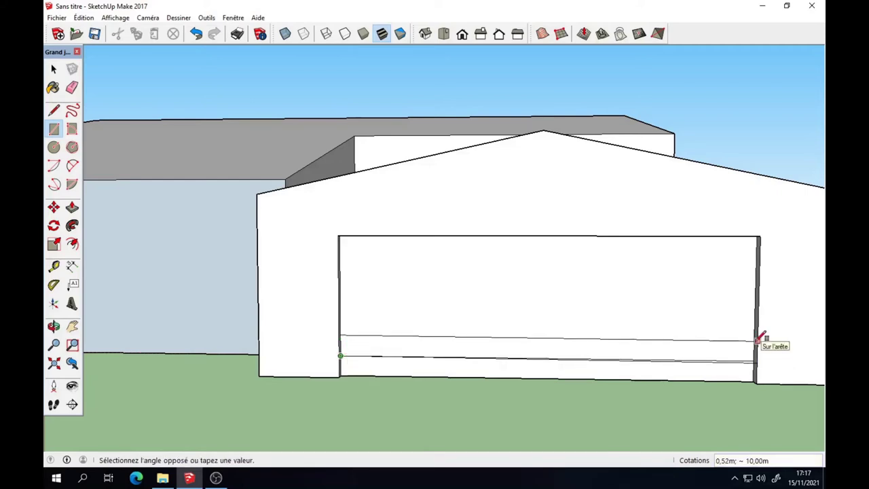
text(10;)
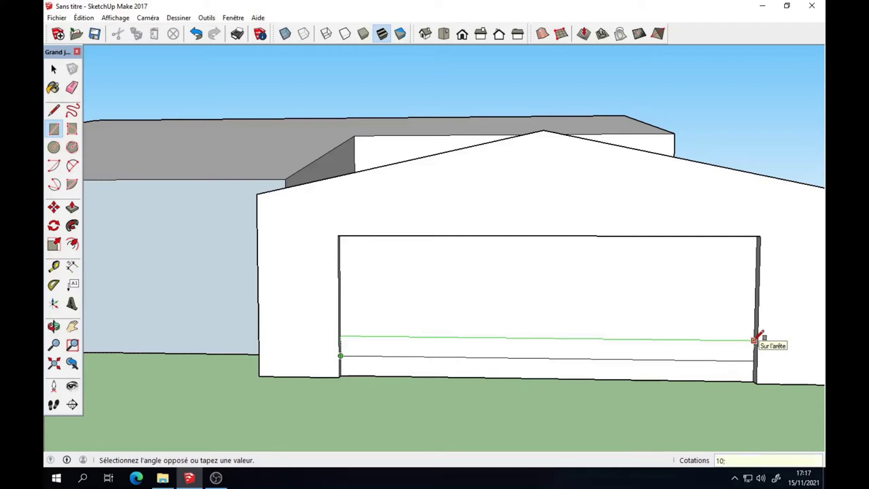
text(0,5)
key(Return)
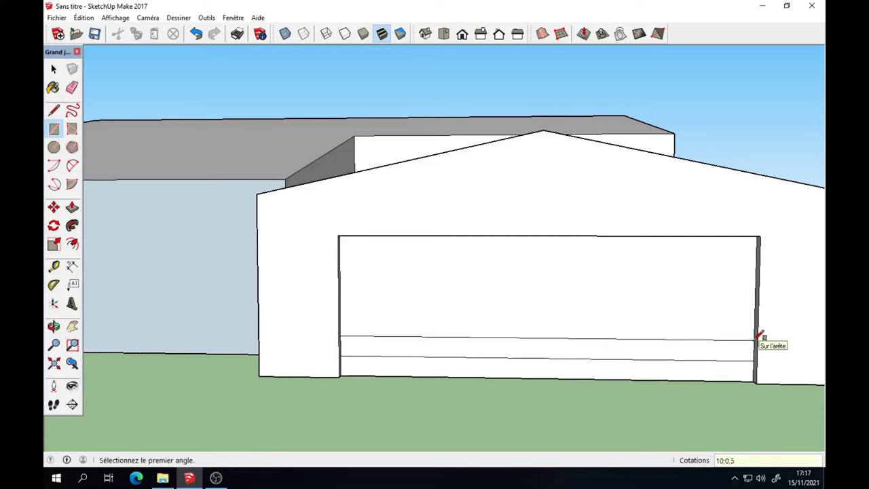
click(340, 336)
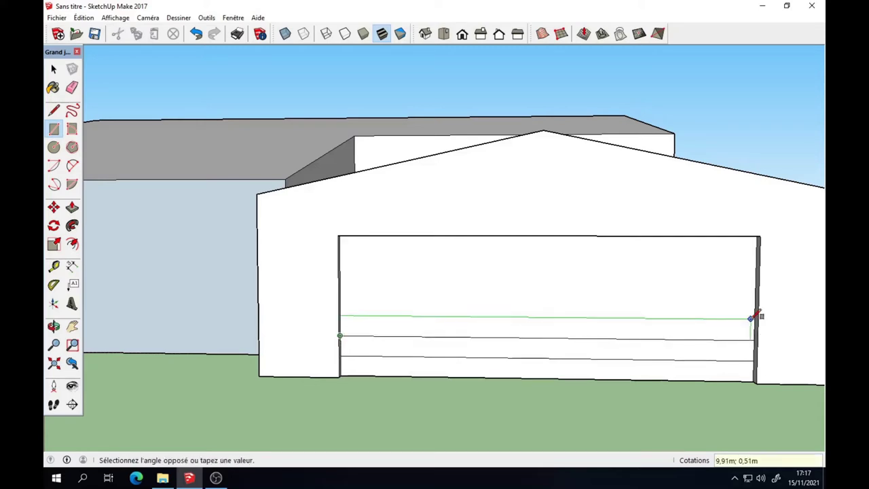
text(10;)
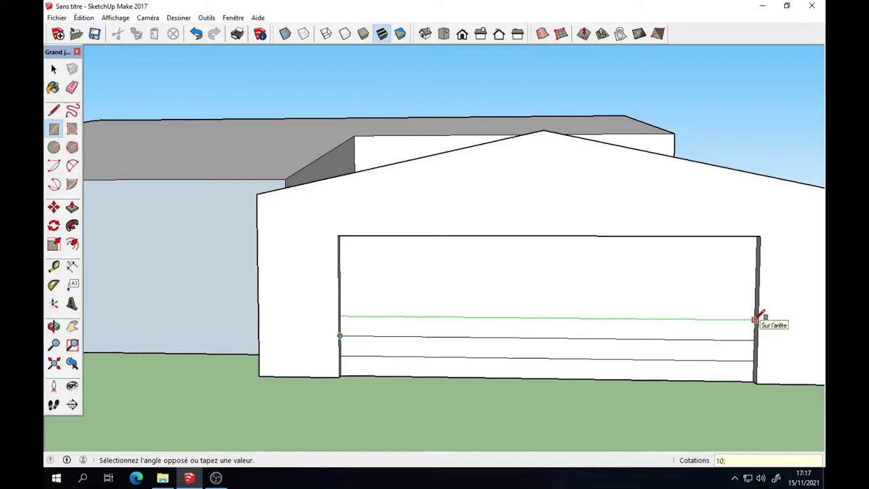
text(0,5)
key(Return)
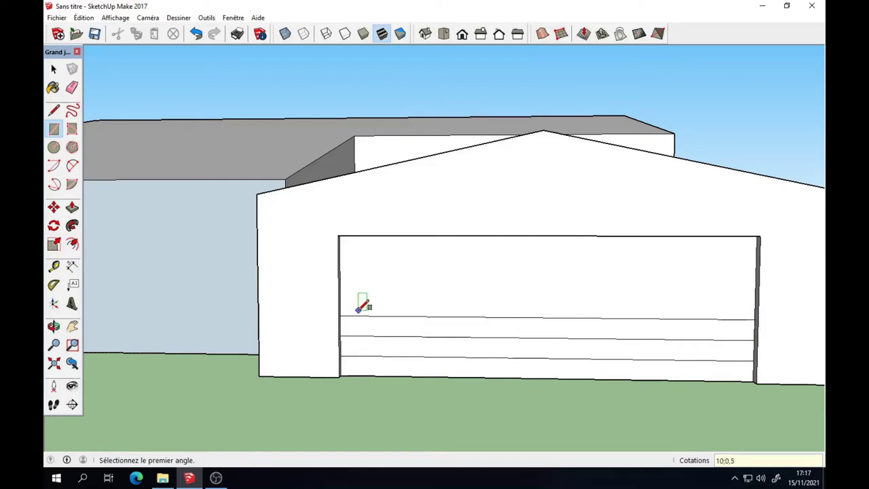
Add the fourth and fifth 10 m × 0,5 m strips up the door's left edge
click(340, 315)
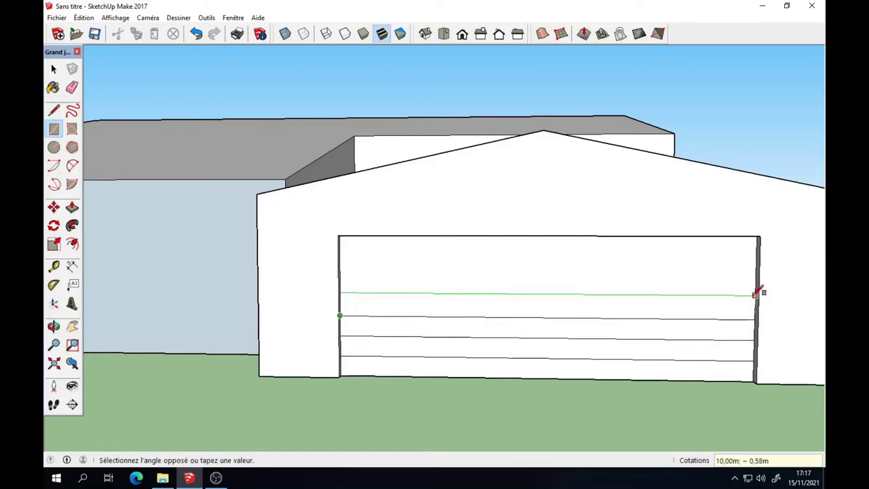
text(10)
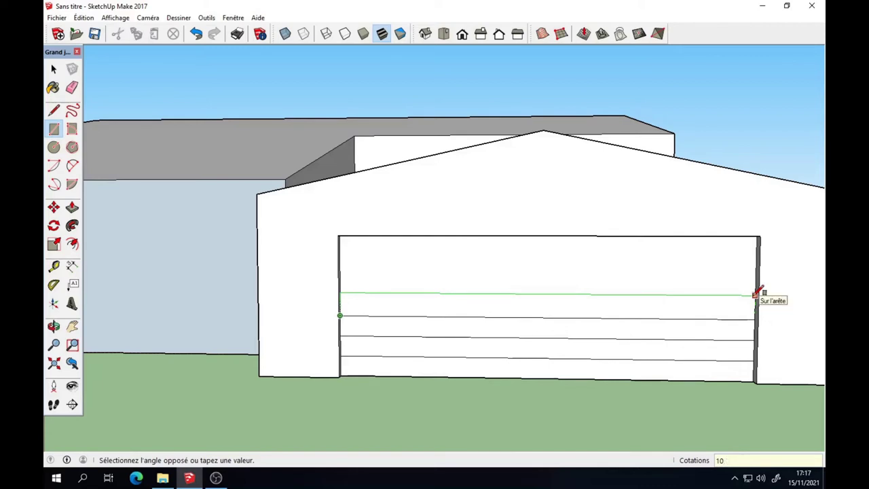
text(;0,5)
key(Return)
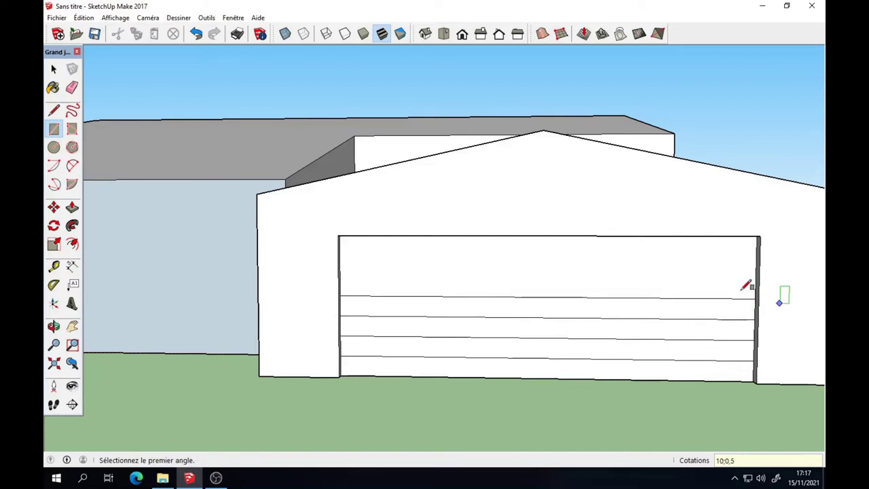
click(340, 295)
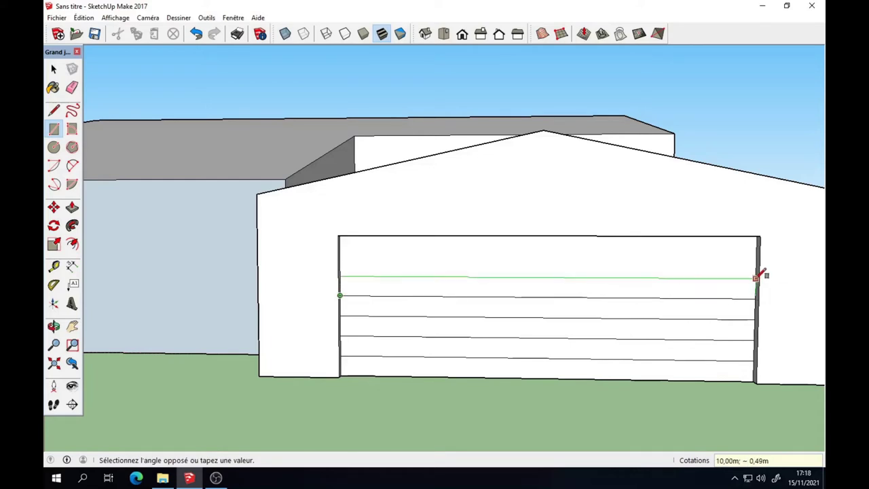
text(10;)
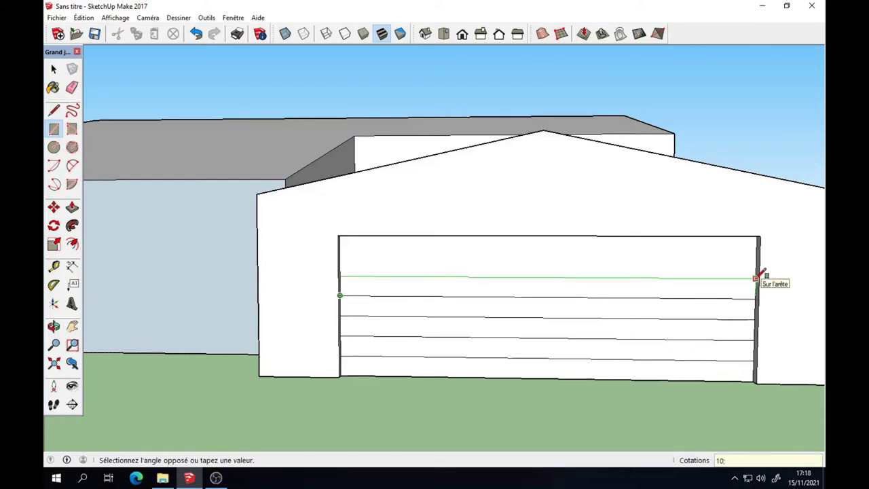
text(0,5)
key(Return)
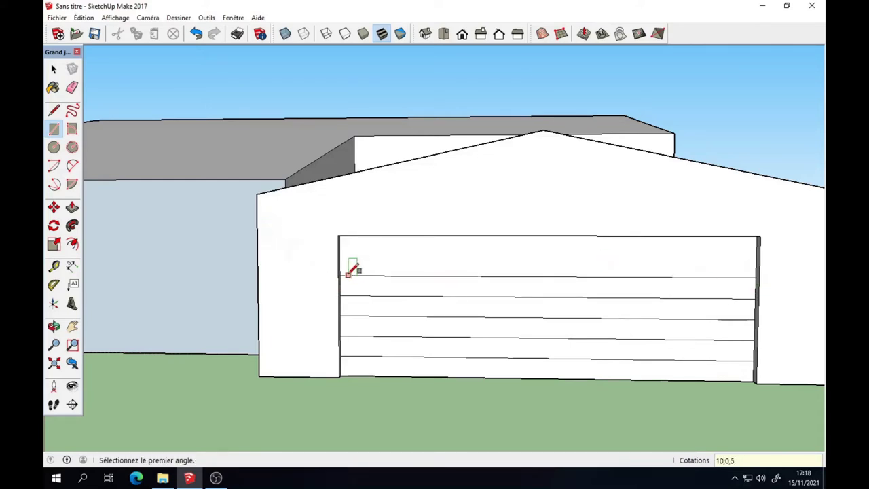
click(339, 275)
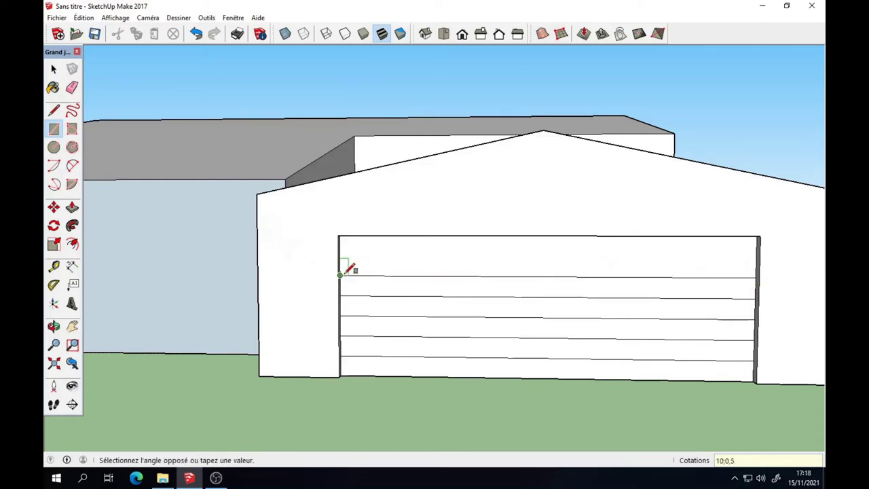
Finish the top door strip, then draw an apex-to-door vertical edge and a 14 m eaves edge
click(758, 256)
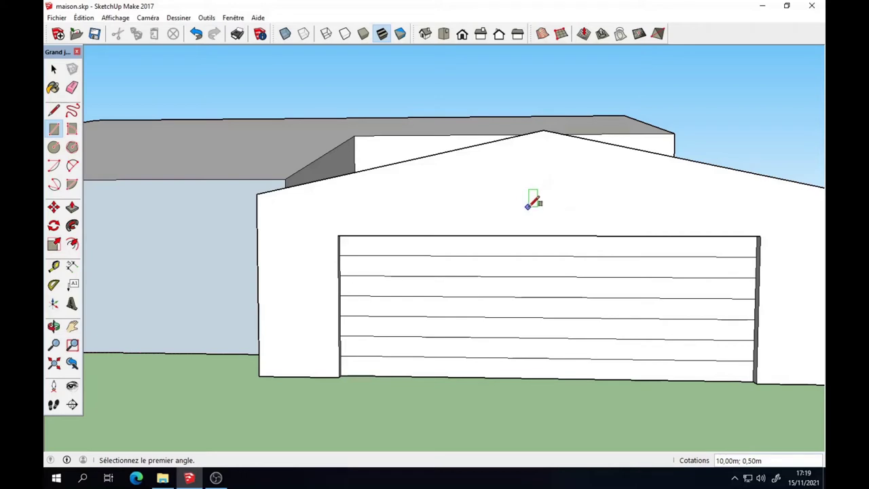
click(54, 110)
click(543, 130)
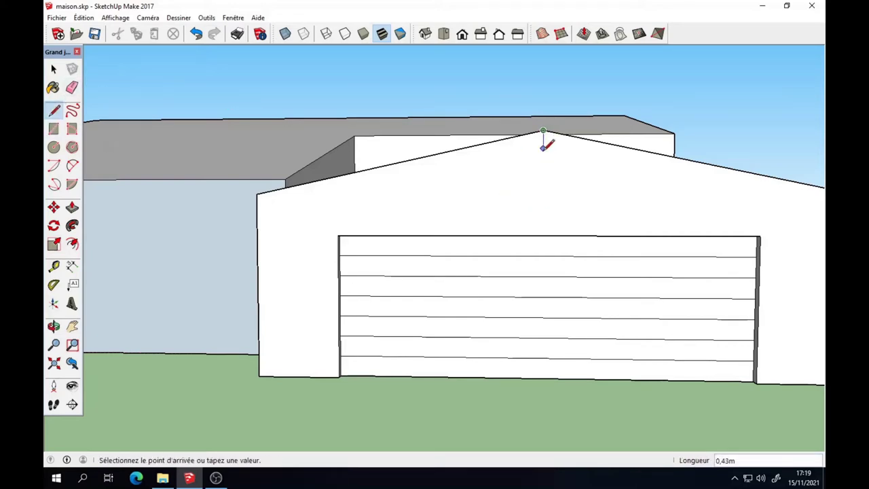
click(543, 236)
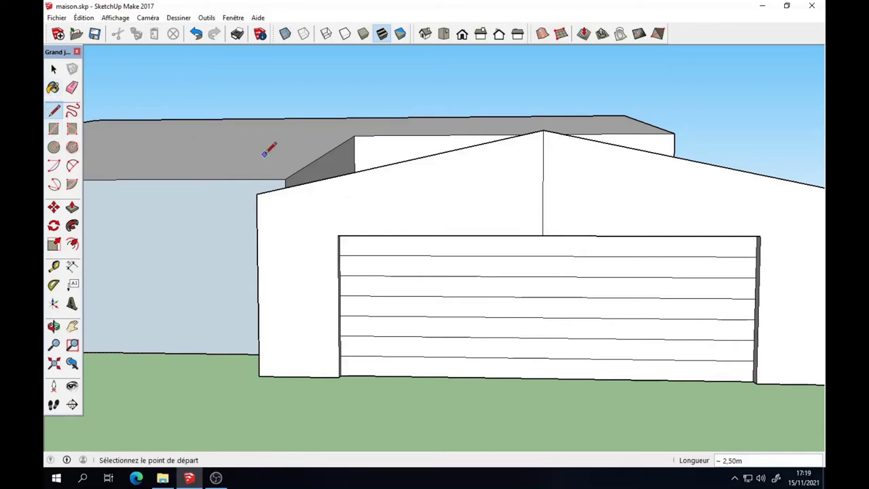
click(257, 194)
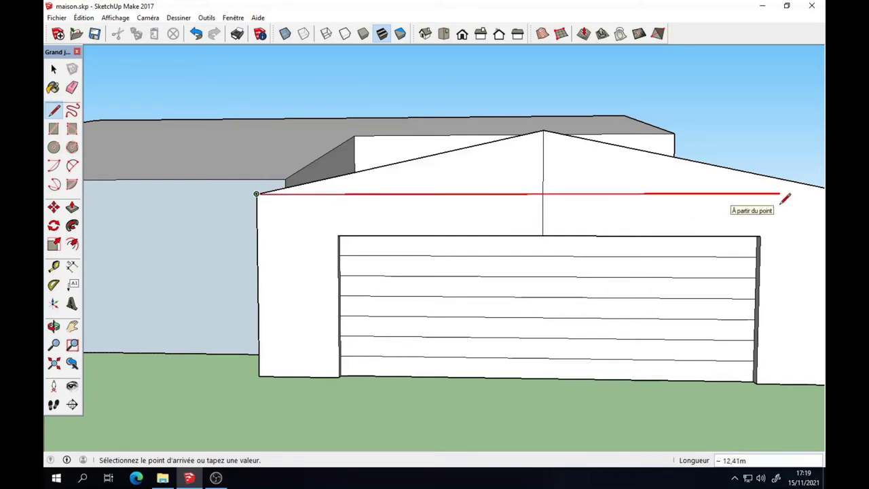
click(773, 192)
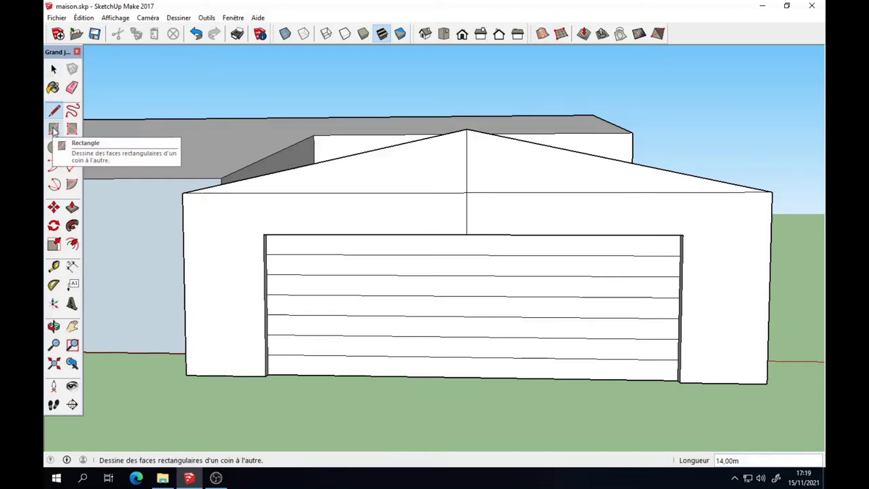
Draw the first two 1 × 0,7 m window panes from the gable centre point
click(55, 129)
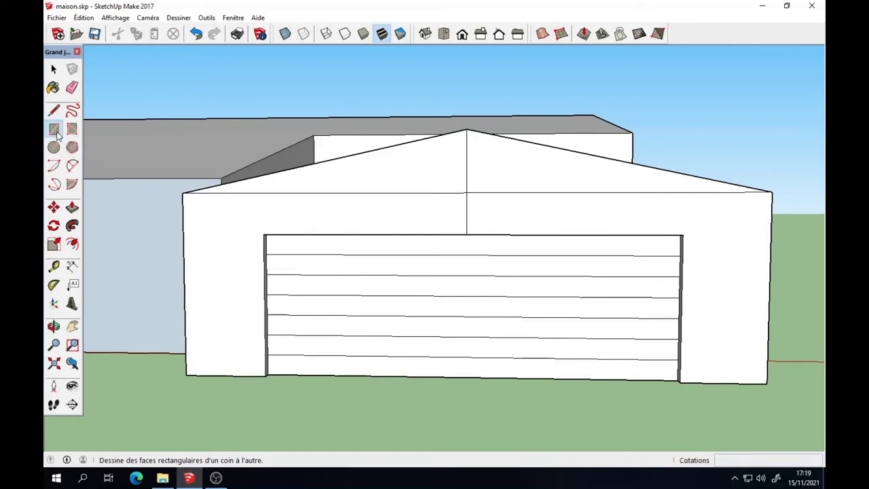
click(468, 191)
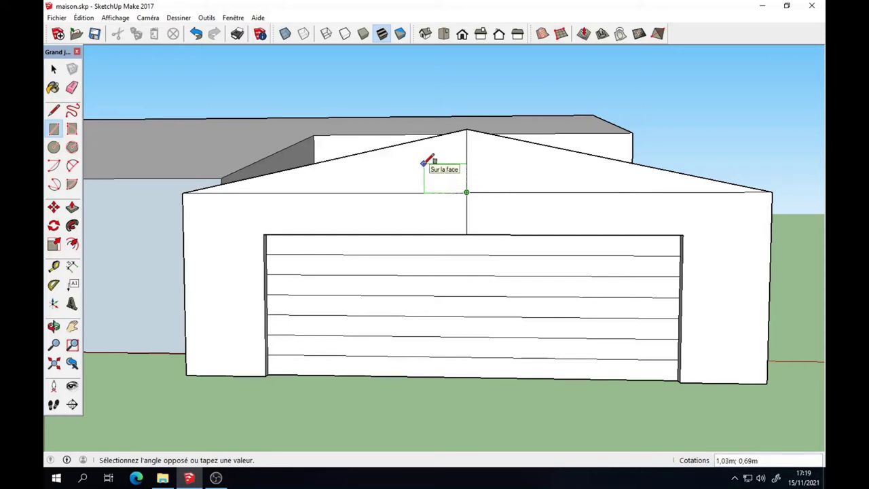
text(1;0)
text(,7)
key(Return)
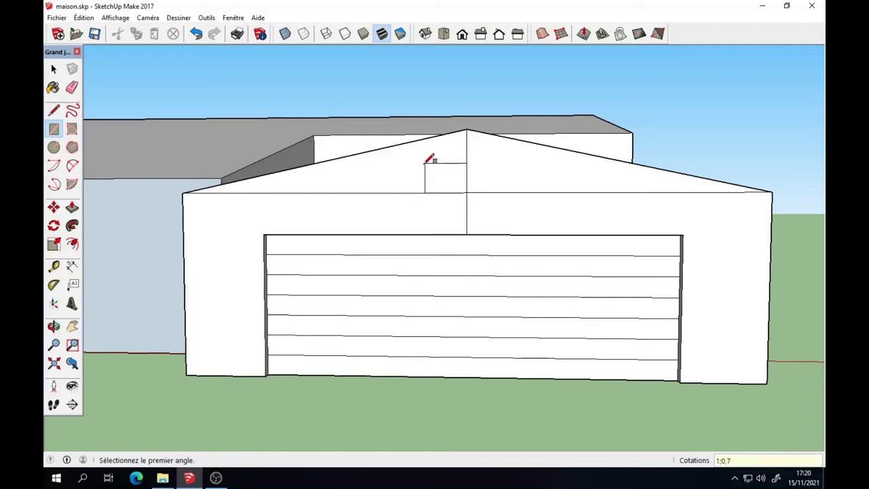
click(466, 192)
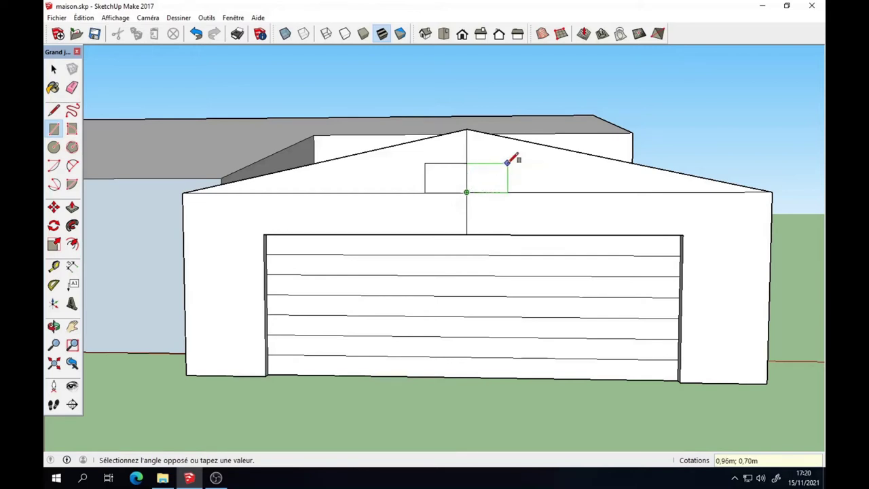
text(1;0,7)
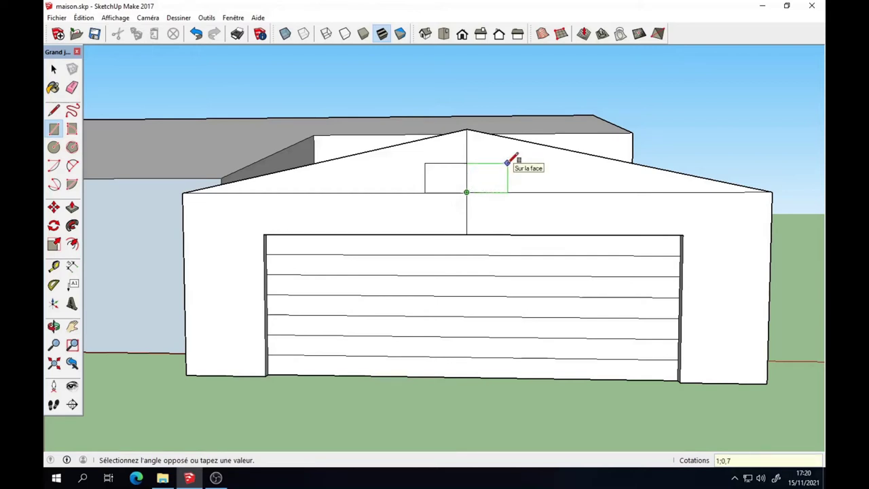
key(Return)
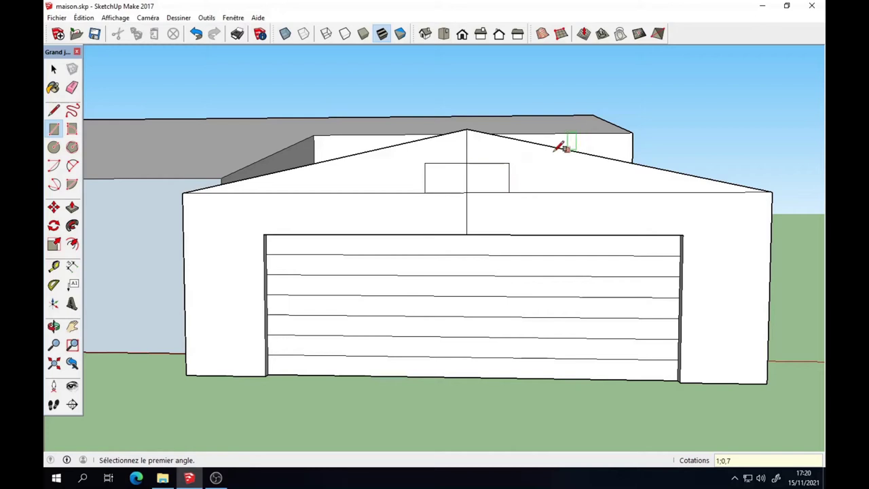
Draw the remaining two 1 × 0,7 m panes from the centre point, then undo the last action
click(466, 192)
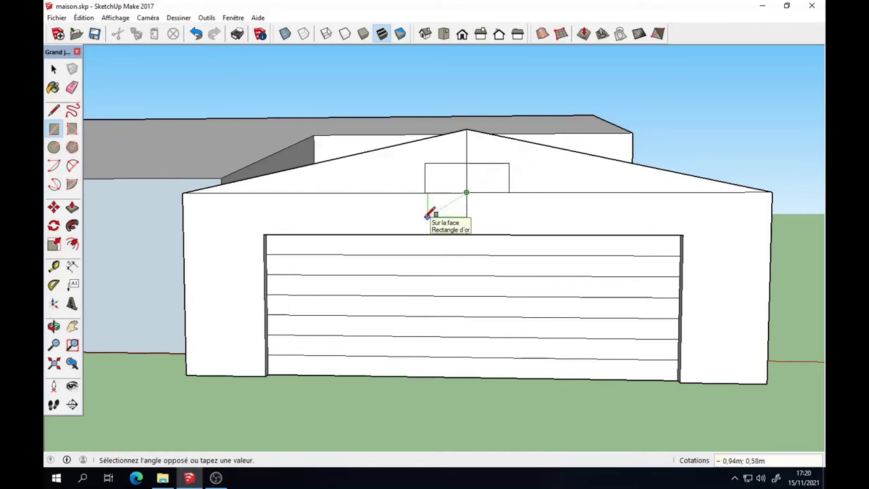
text(1;0,7)
key(Return)
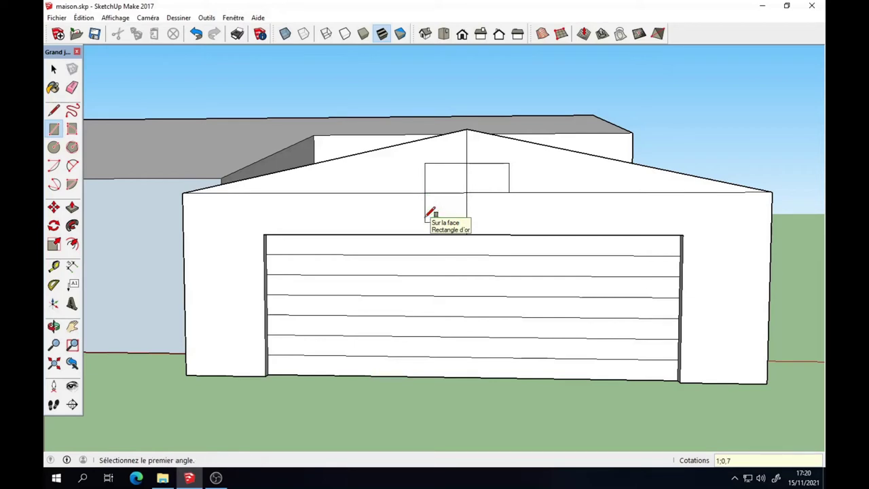
click(466, 192)
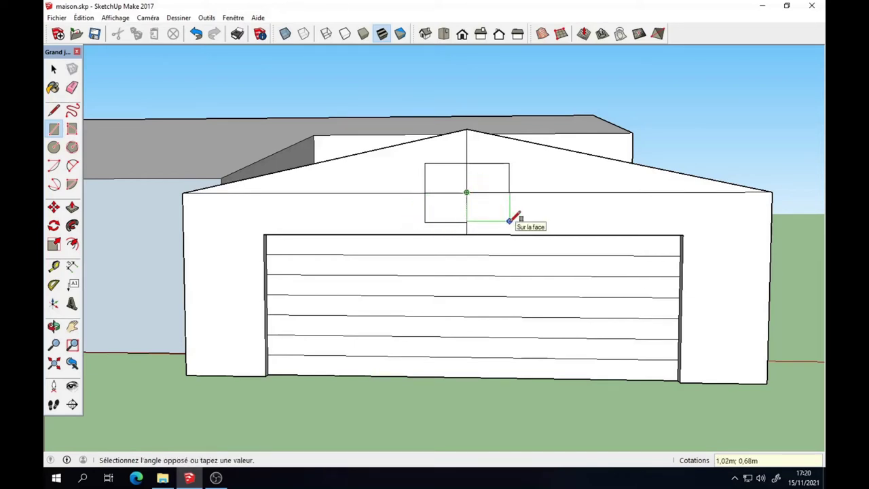
text(1;0,7)
key(Return)
key(ctrl+z)
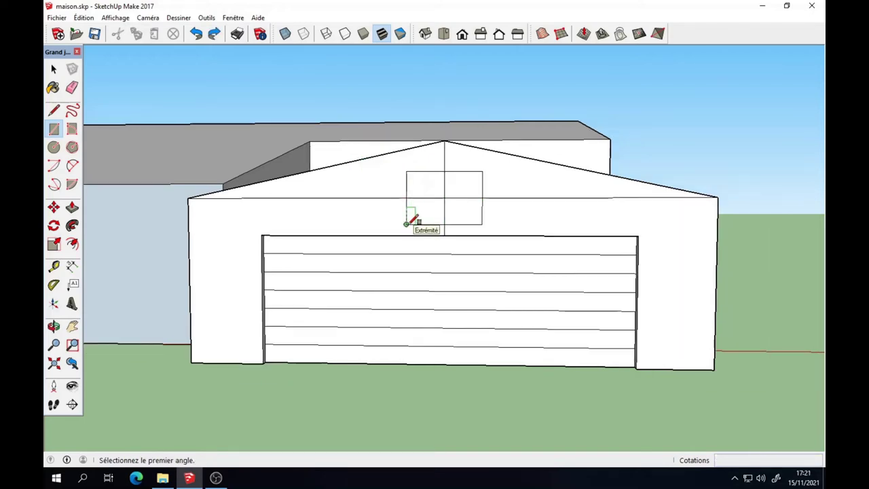
Draw thin frame strips along the window's left and right edges (1,4 m) and bottom edge (2 × 0,1 m)
click(407, 224)
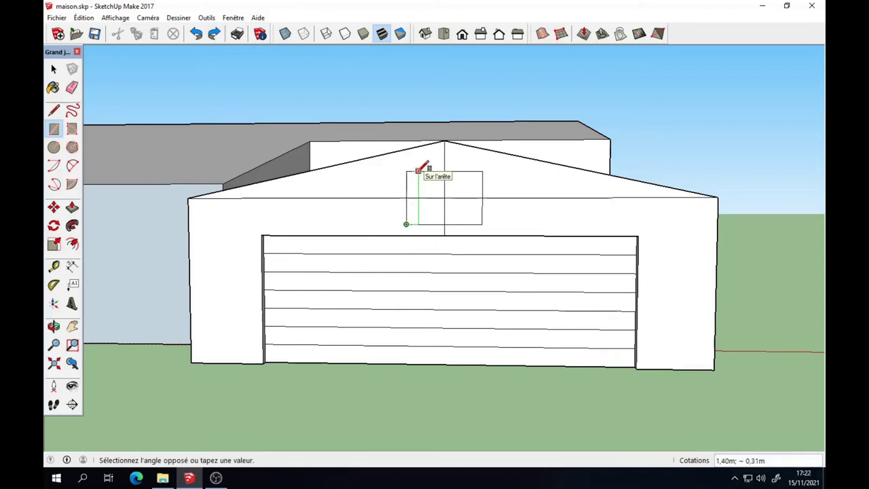
text(1,4)
text(;0)
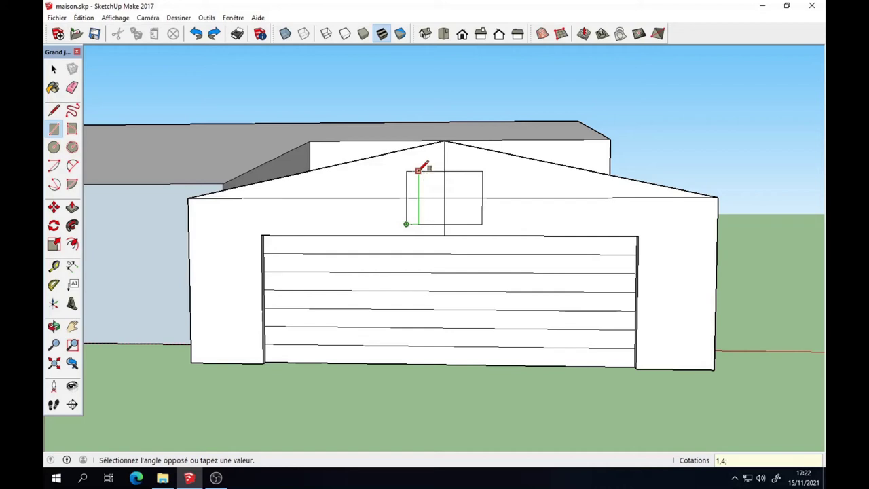
key(Return)
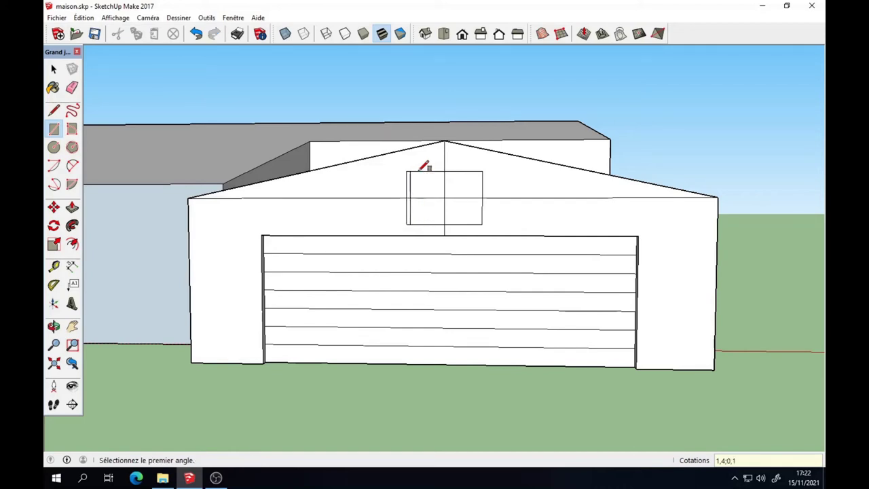
click(482, 224)
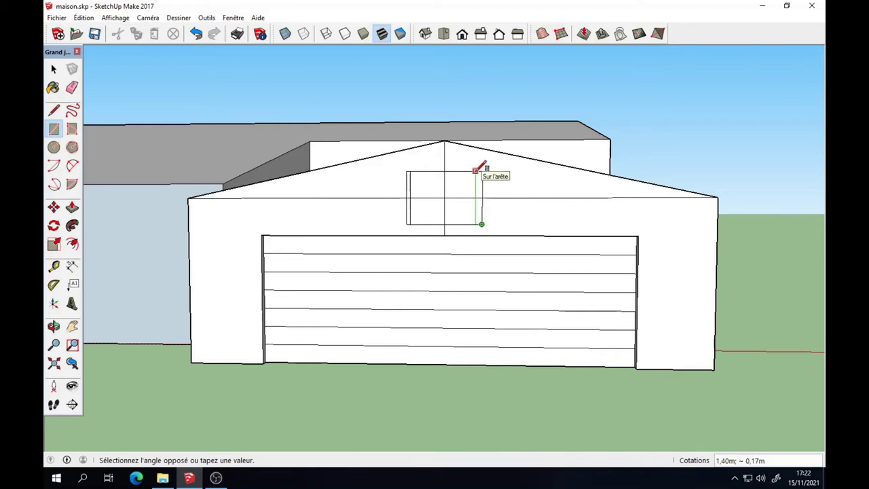
text(1,)
key(Return)
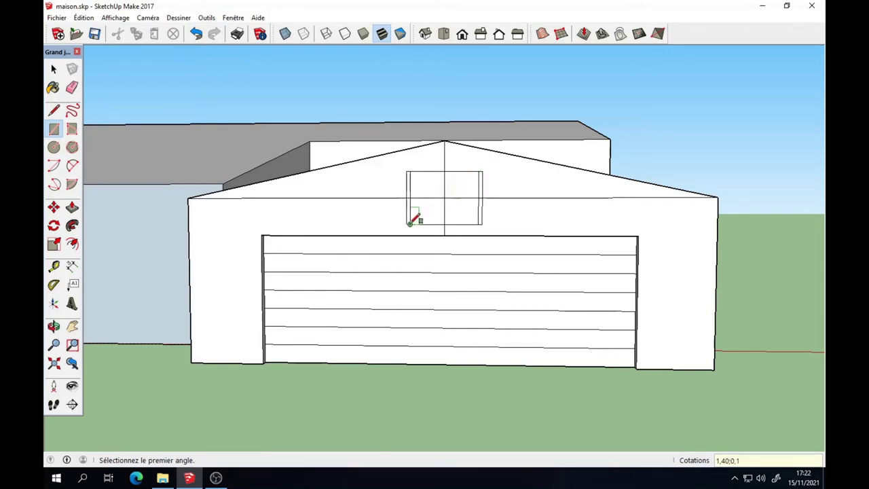
click(406, 224)
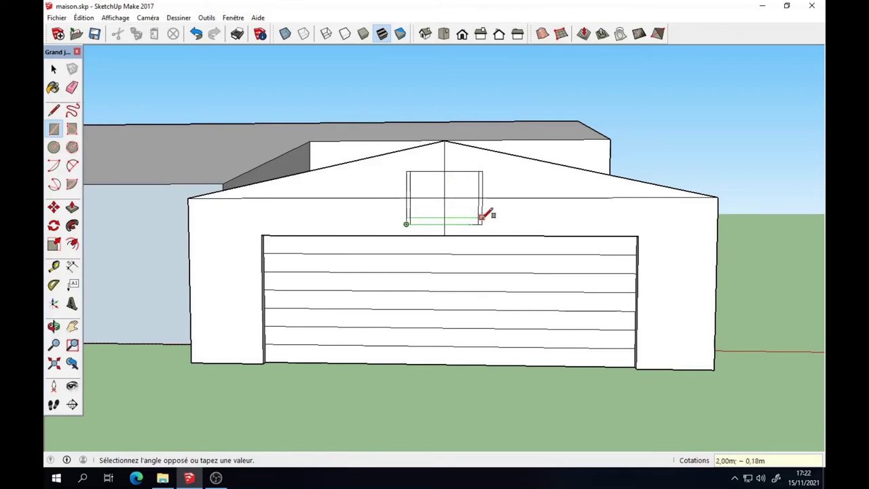
text(2)
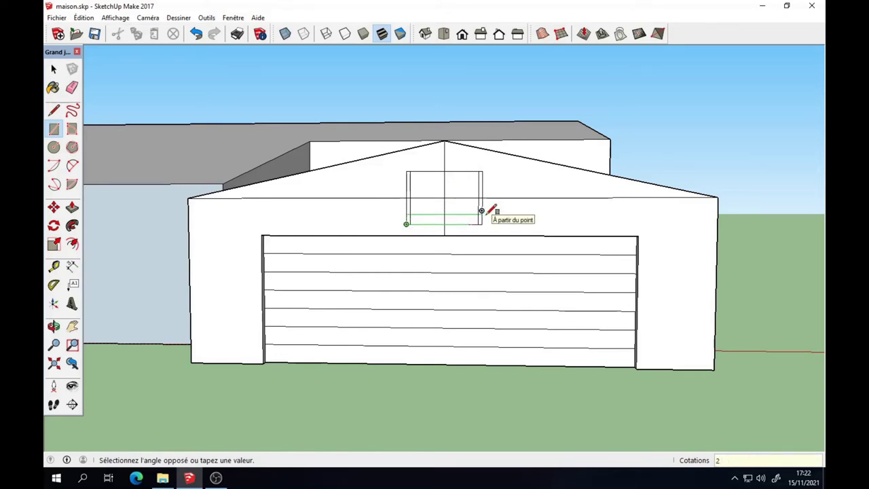
text(;0,1)
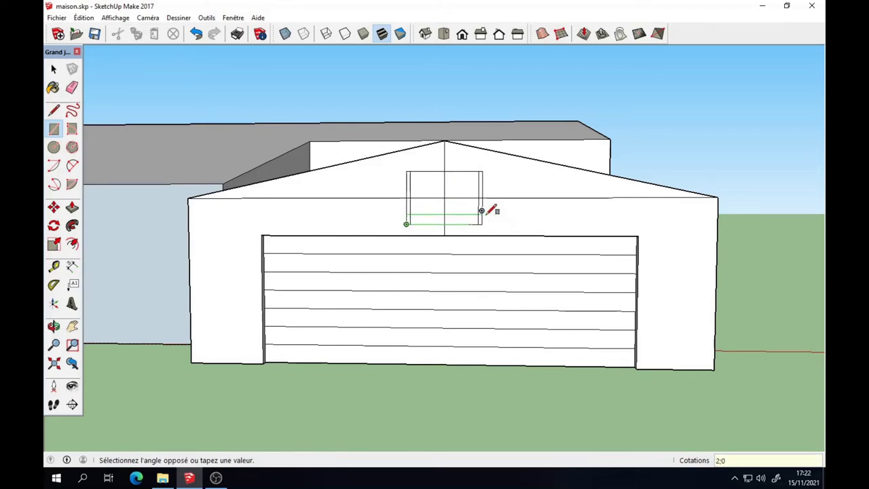
key(Return)
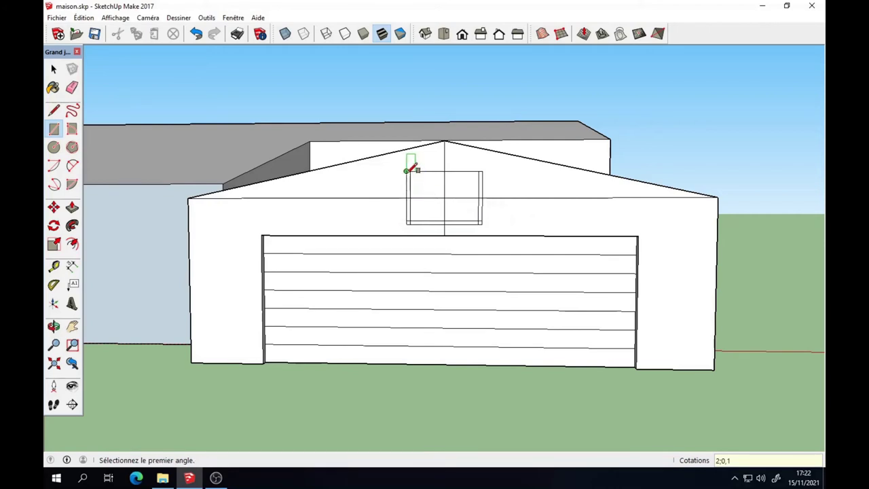
Add two 1,4 × 0,05 m mullion strips from the window's bottom midpoint
click(406, 171)
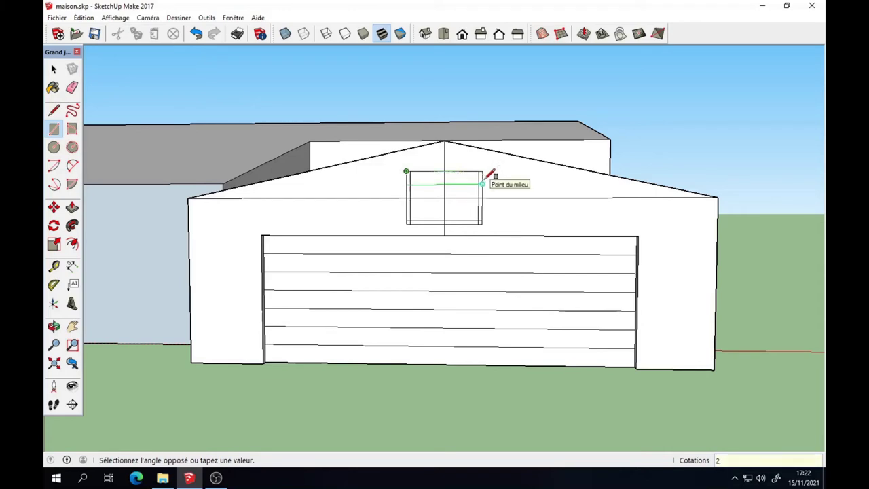
text(;0,1)
key(Return)
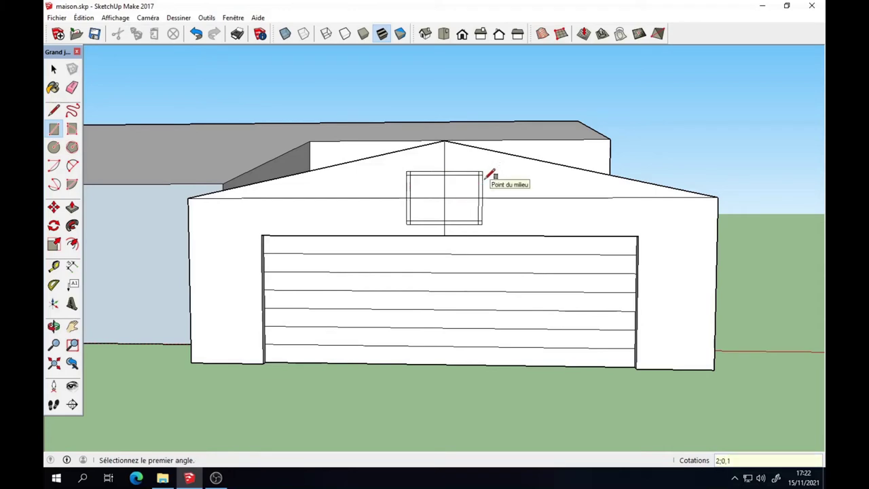
click(444, 224)
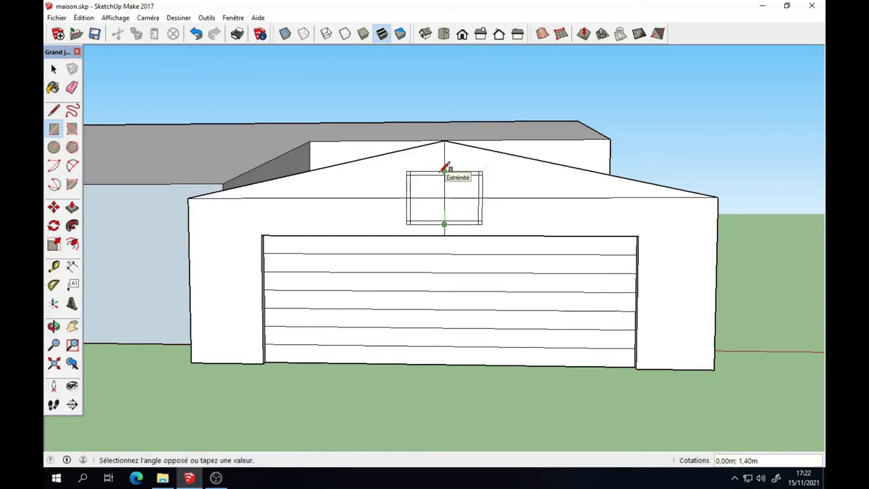
key(ctrl+z)
text(1,4;0,0)
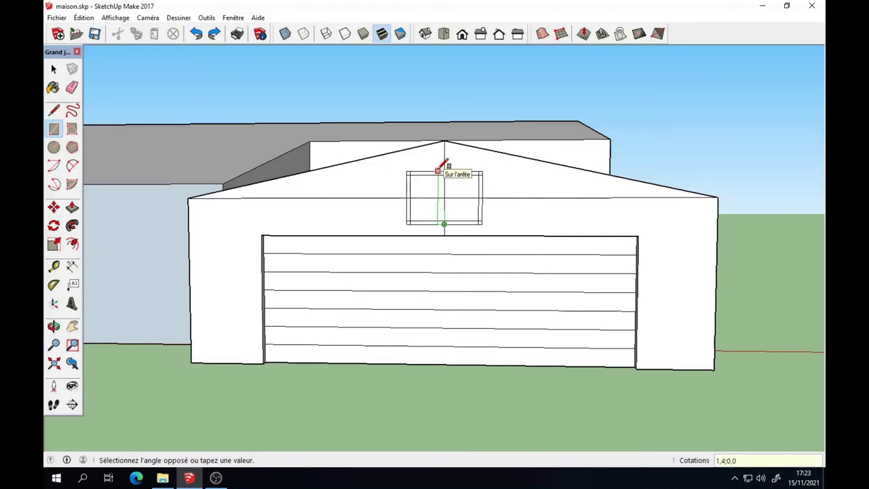
text(5)
key(Return)
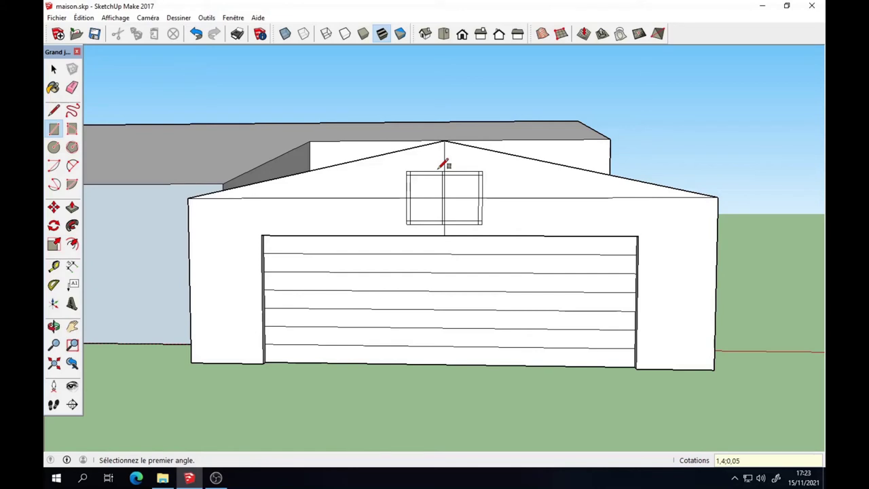
click(444, 224)
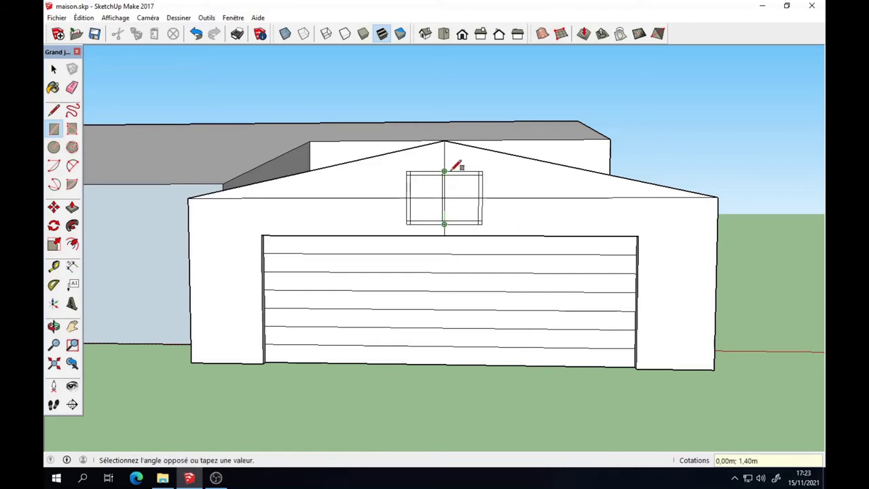
text(1,4;0,05)
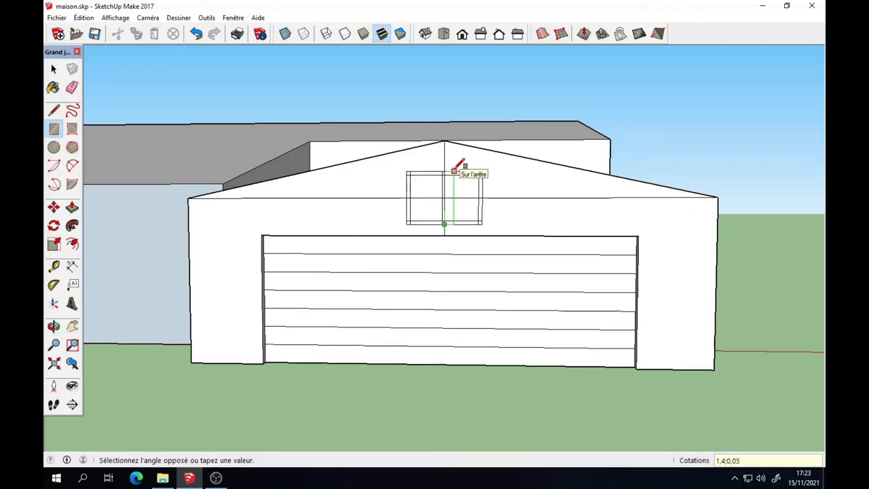
key(Return)
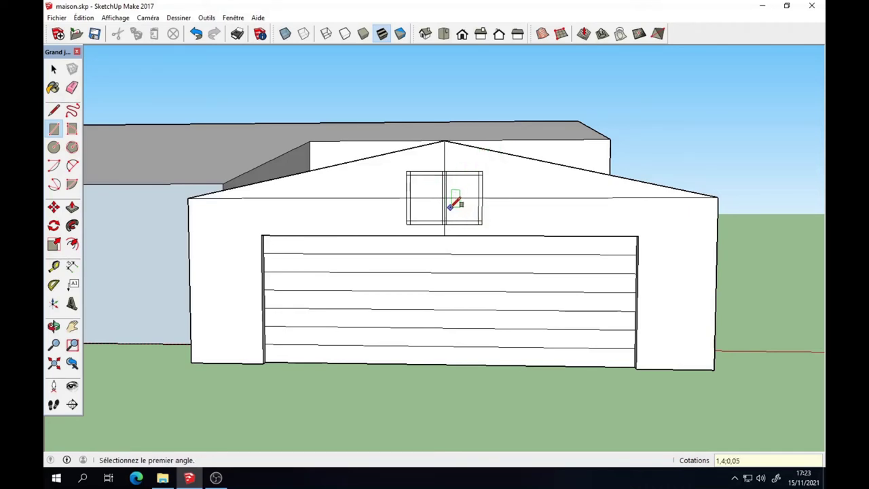
scroll(449, 209, up, 1)
Draw two 2 × 0,05 m crossbar strips from the window's left edge
scroll(449, 209, up, 2)
scroll(449, 207, up, 2)
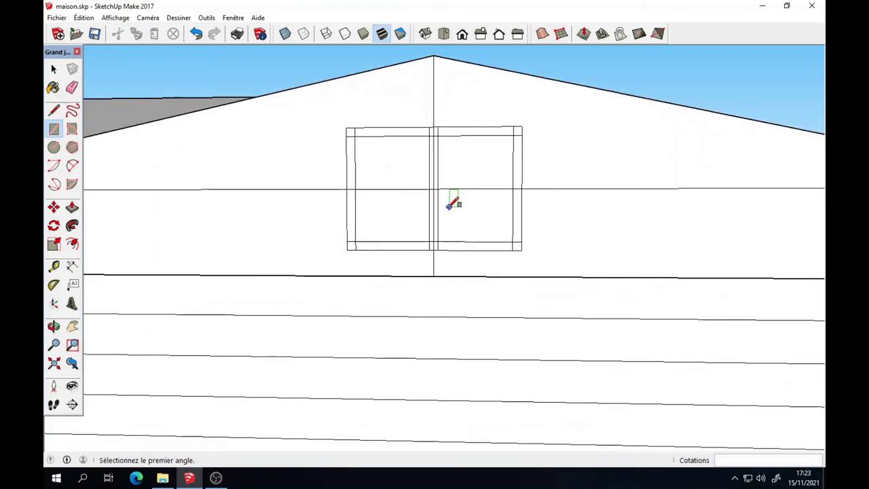
click(347, 189)
text(2;0,0)
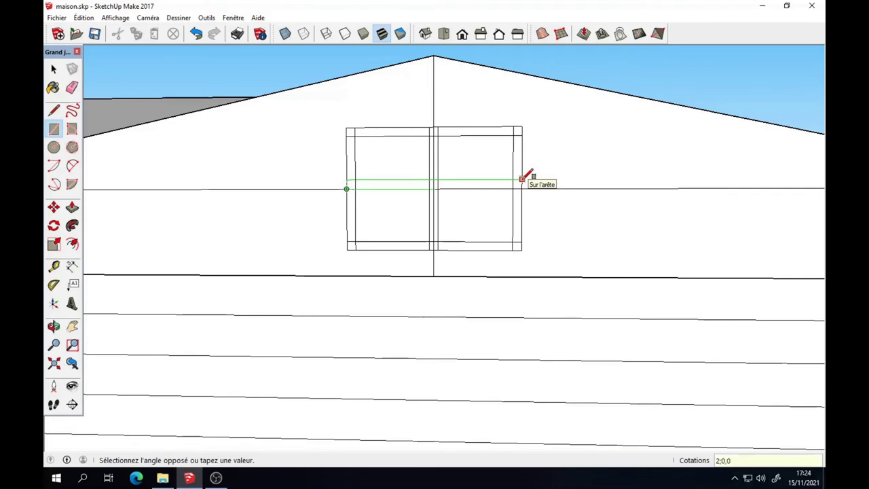
text(5)
key(Return)
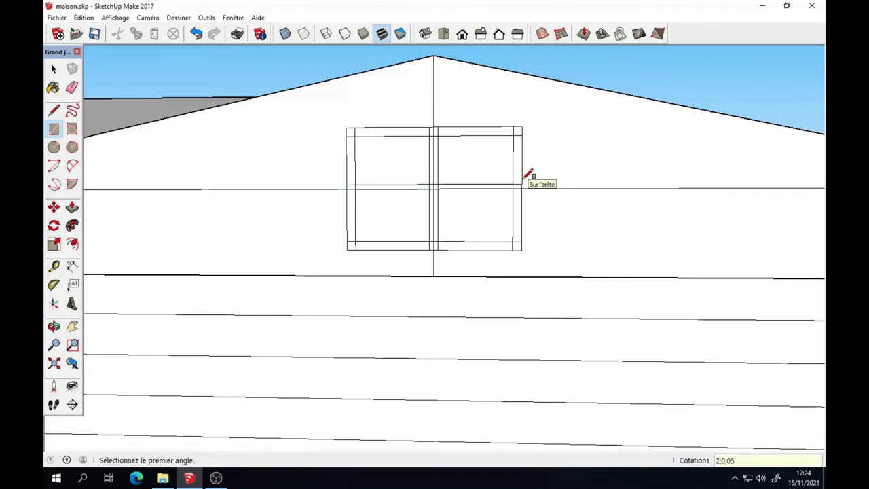
click(346, 189)
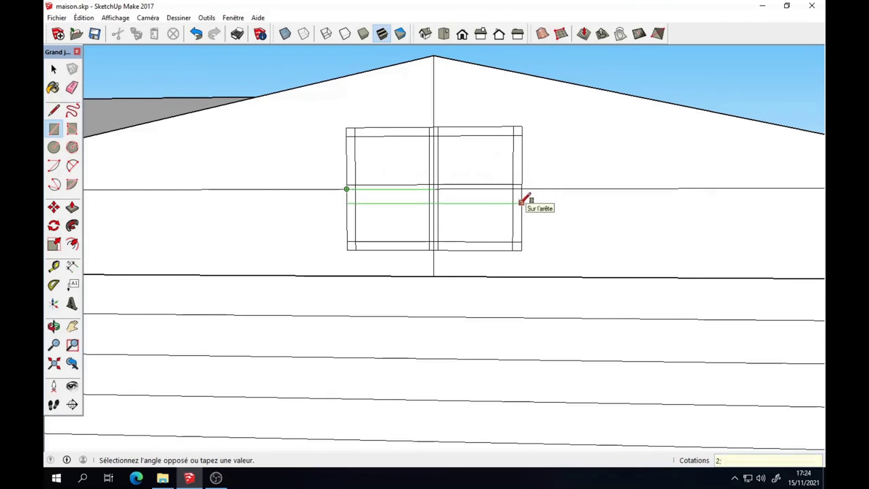
text(0,05)
key(Return)
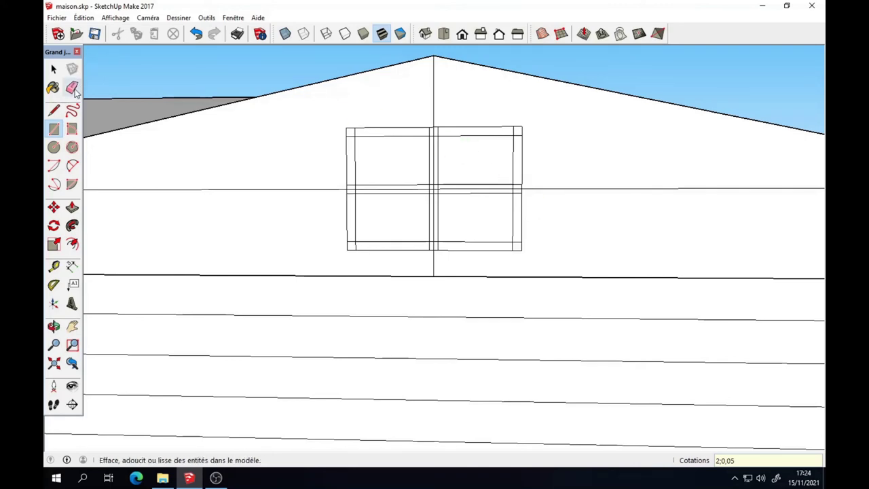
Erase the stray lines left and right of the window and the line down from the roof apex
click(72, 88)
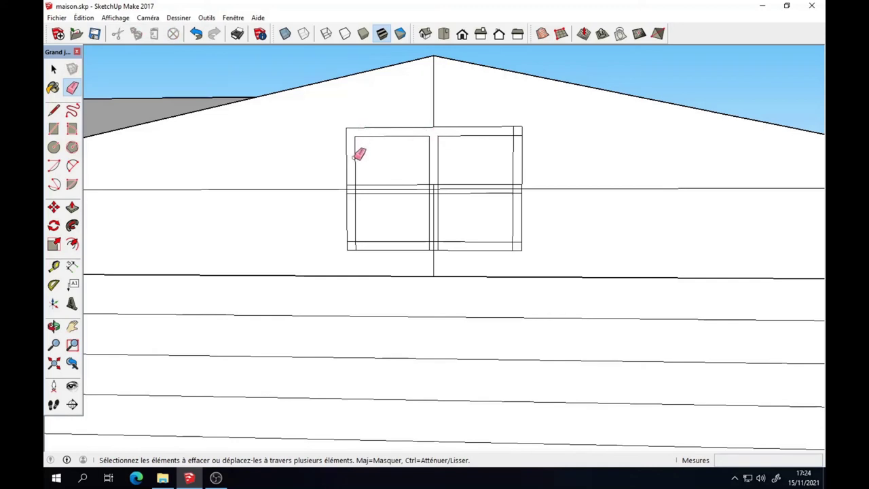
click(341, 190)
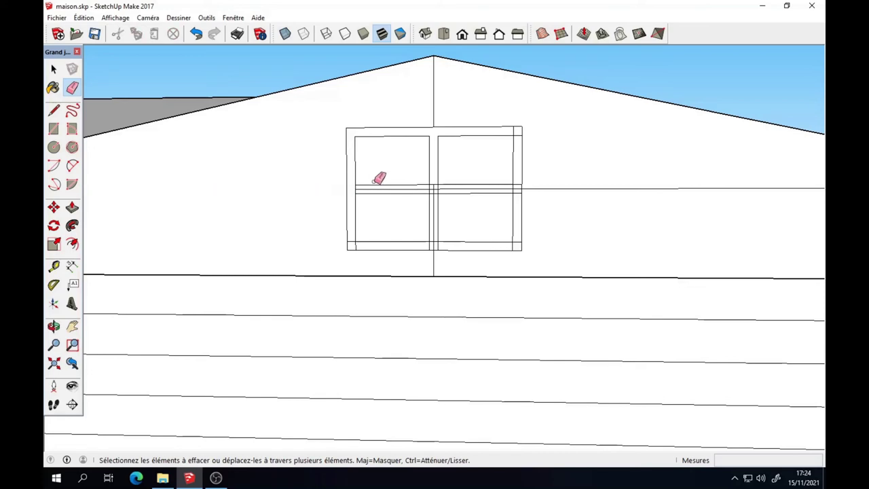
click(434, 95)
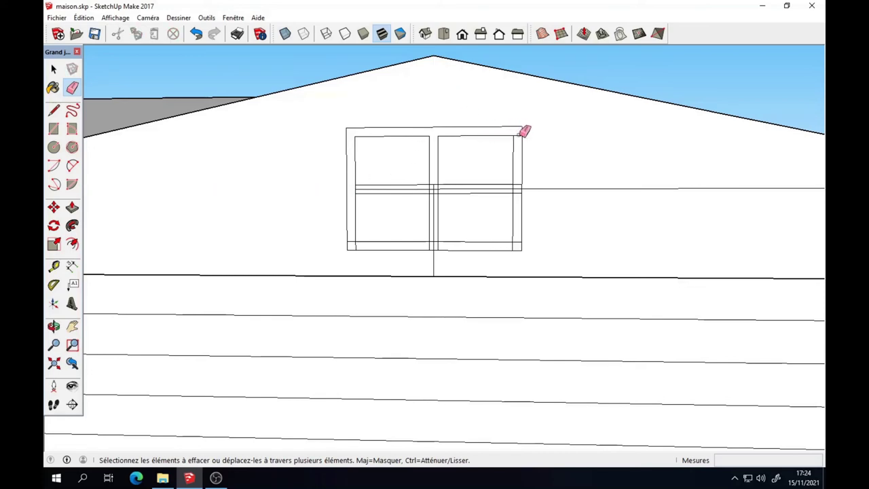
click(564, 189)
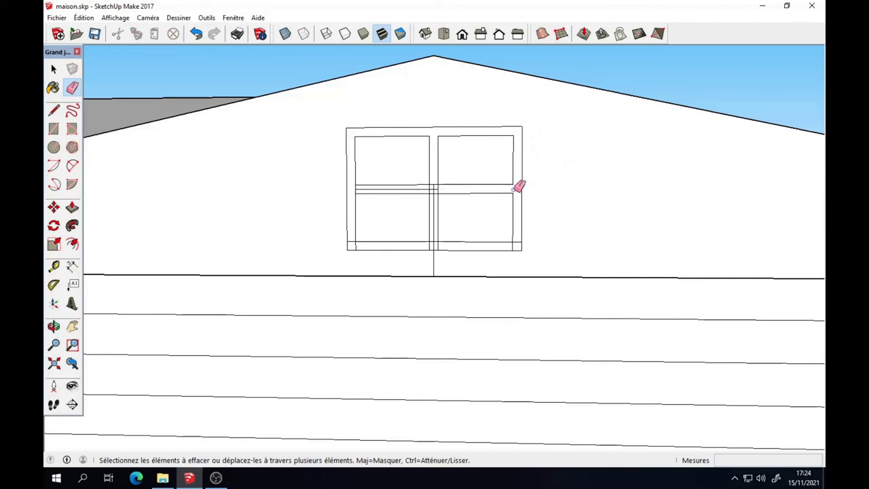
Erase leftover edges between and below the lower panes, keeping the frame's right edge
click(521, 242)
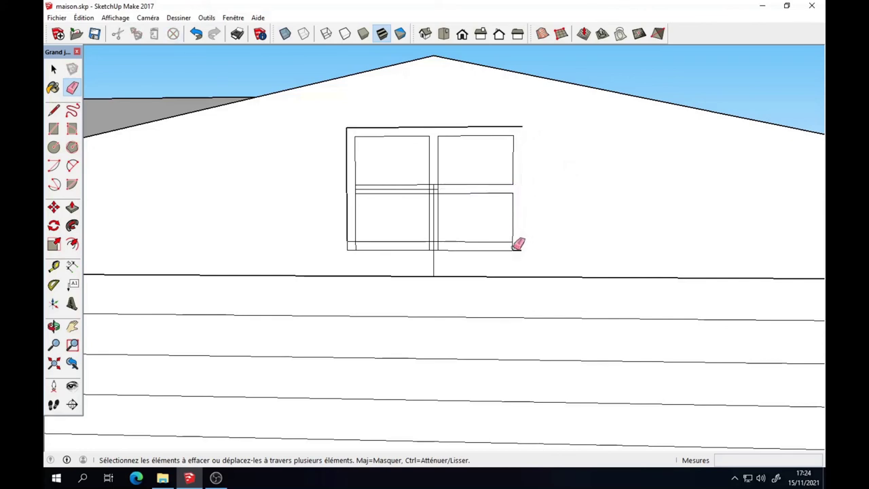
key(ctrl+z)
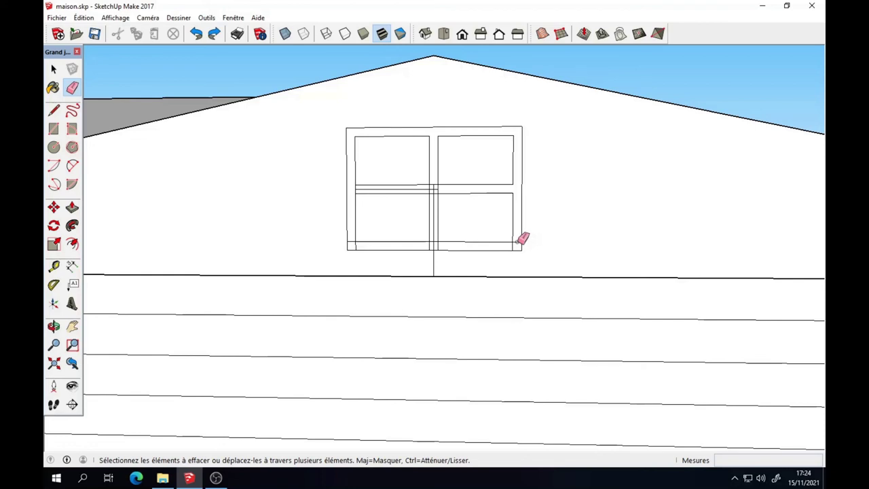
click(514, 247)
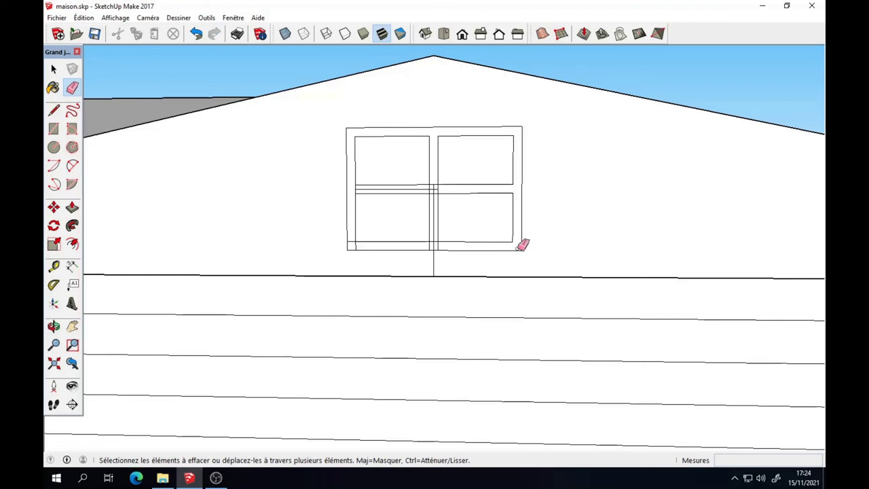
click(435, 242)
drag(446, 186, 426, 187)
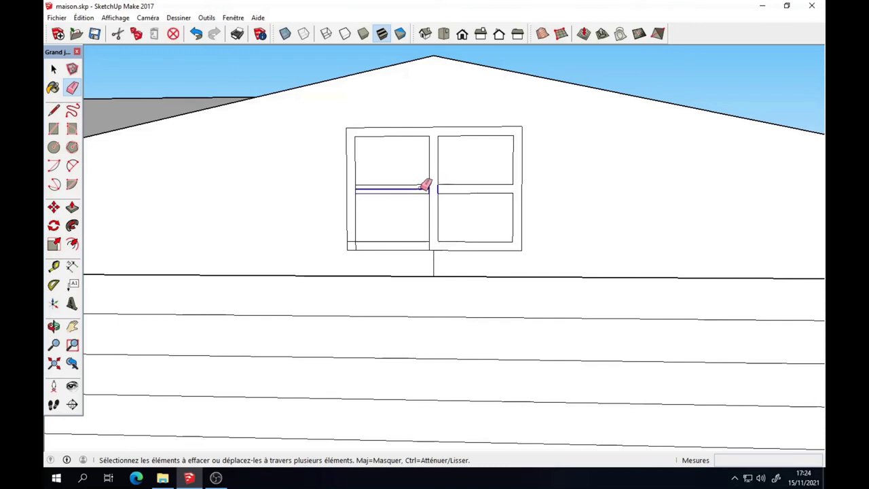
click(433, 242)
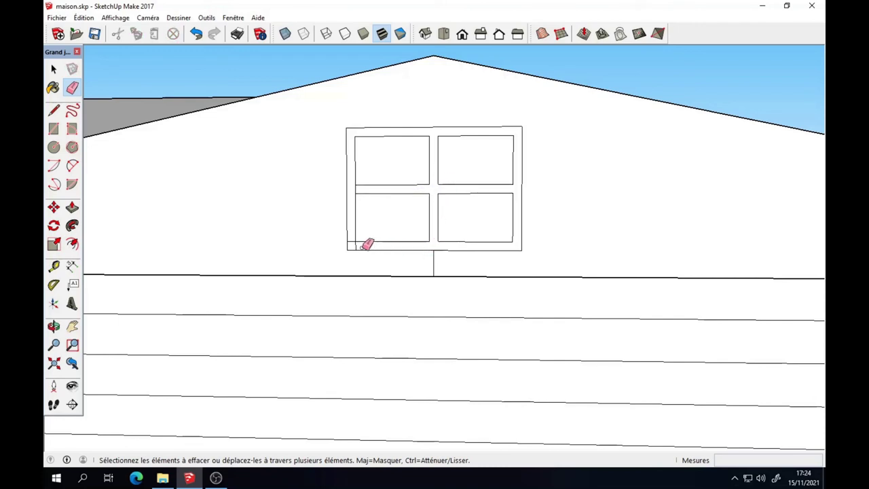
drag(367, 242, 353, 241)
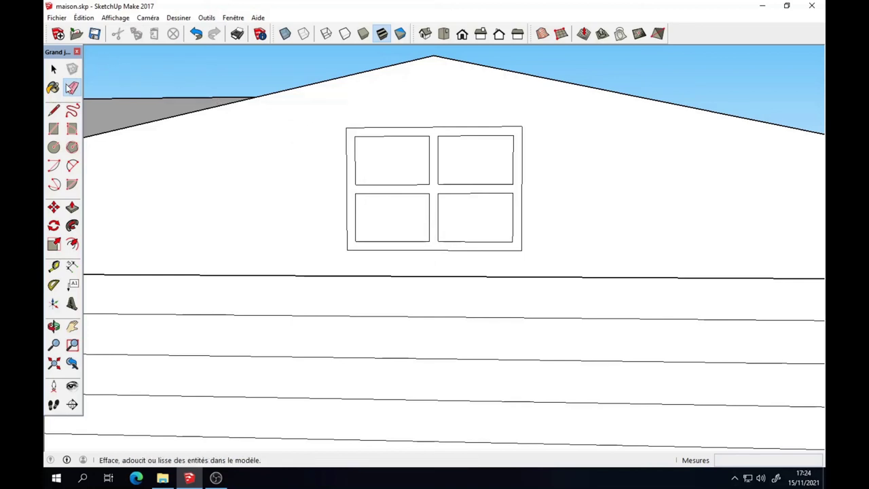
Pull the window frame face out 0,10 m and orbit to an angled view
click(72, 208)
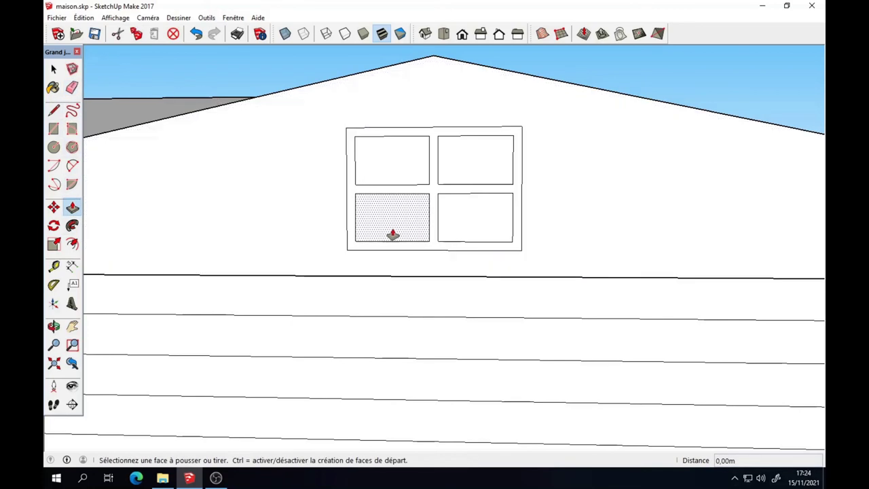
click(431, 198)
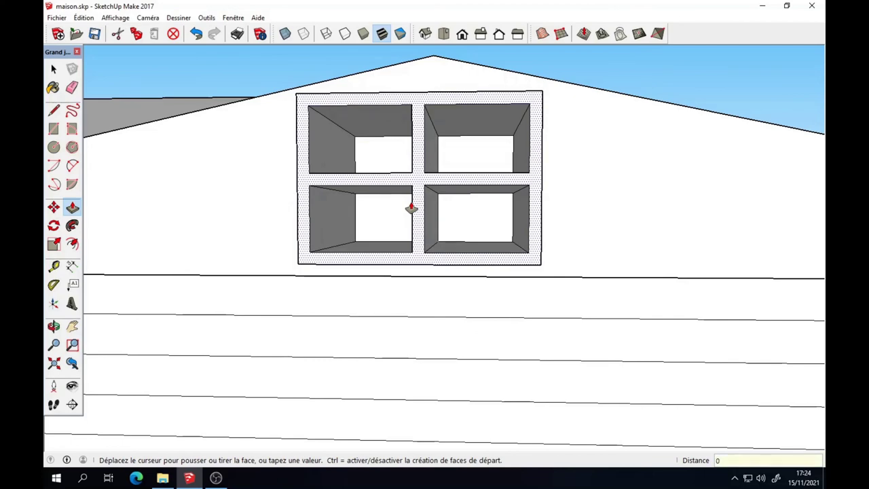
text(,1)
key(Return)
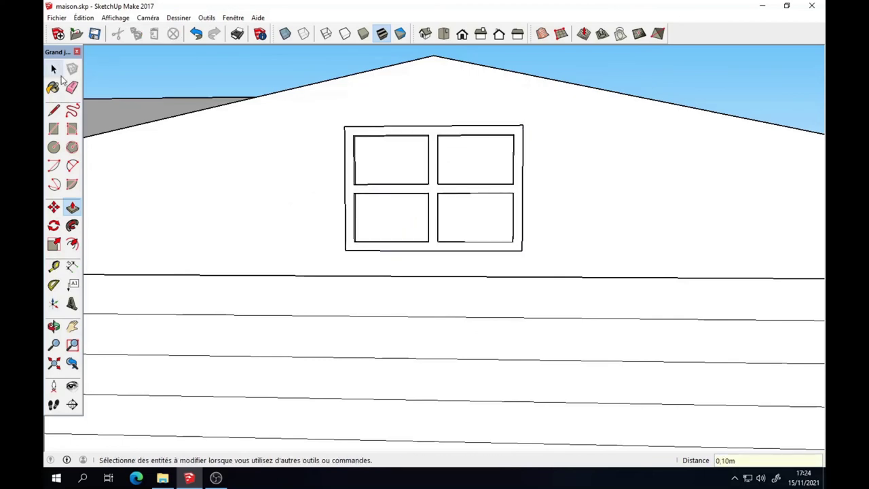
middle_drag(307, 179, 522, 311)
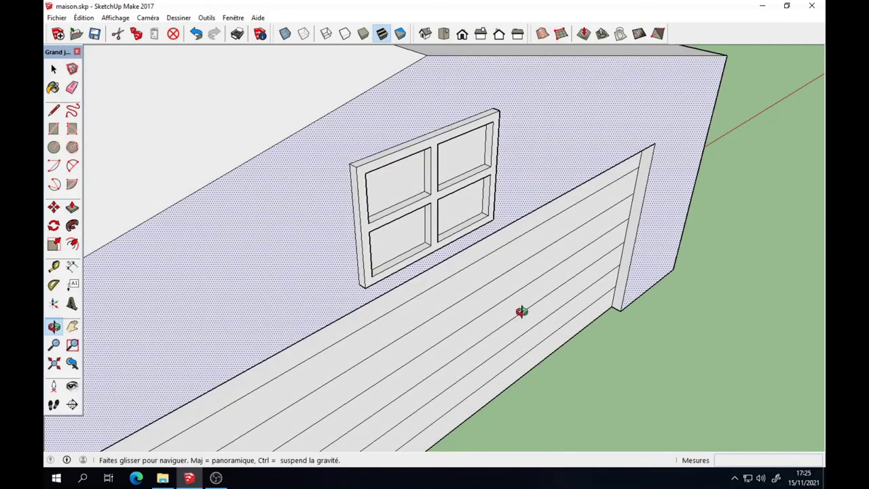